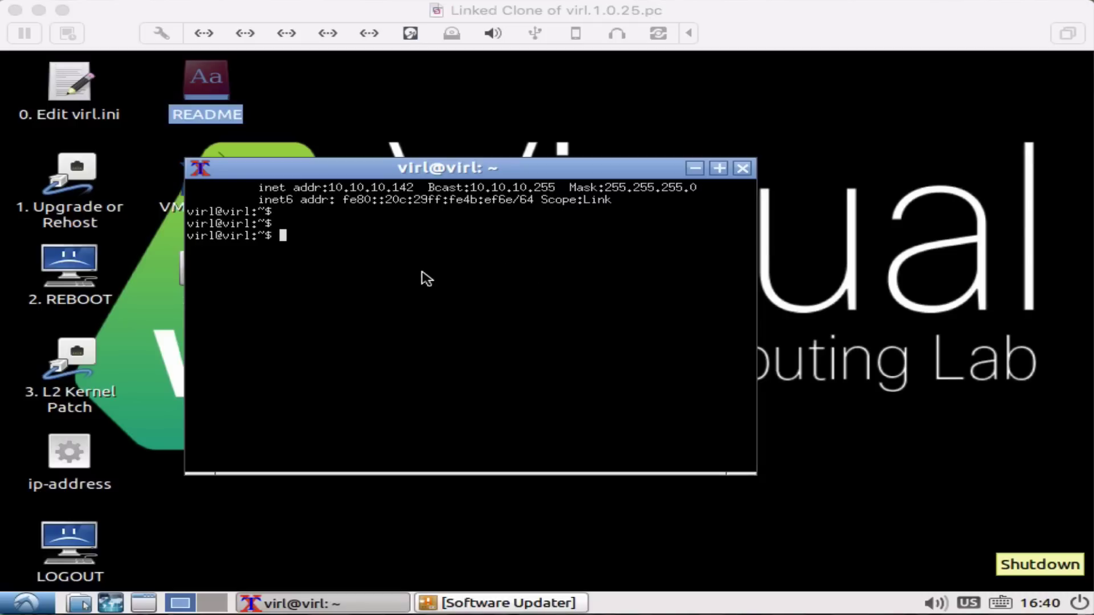
On the server's SSH session, run sudo vinstall salt, then the virl.terraform salt state in debug mode
{"action": "key", "text": "super+Tab"}
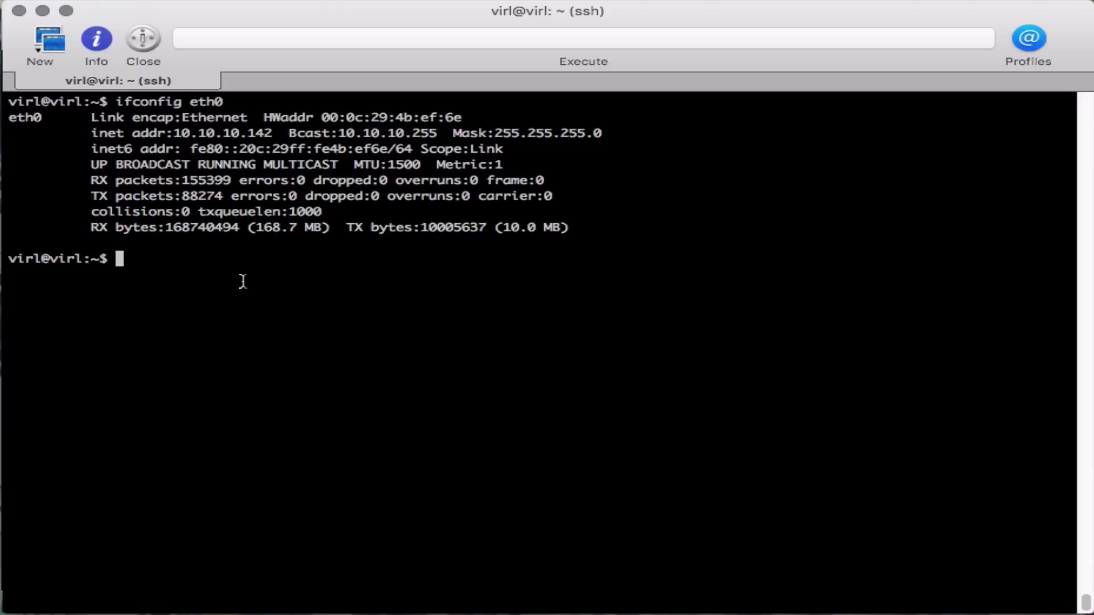
{"action": "type", "text": "sudo vinstall salt"}
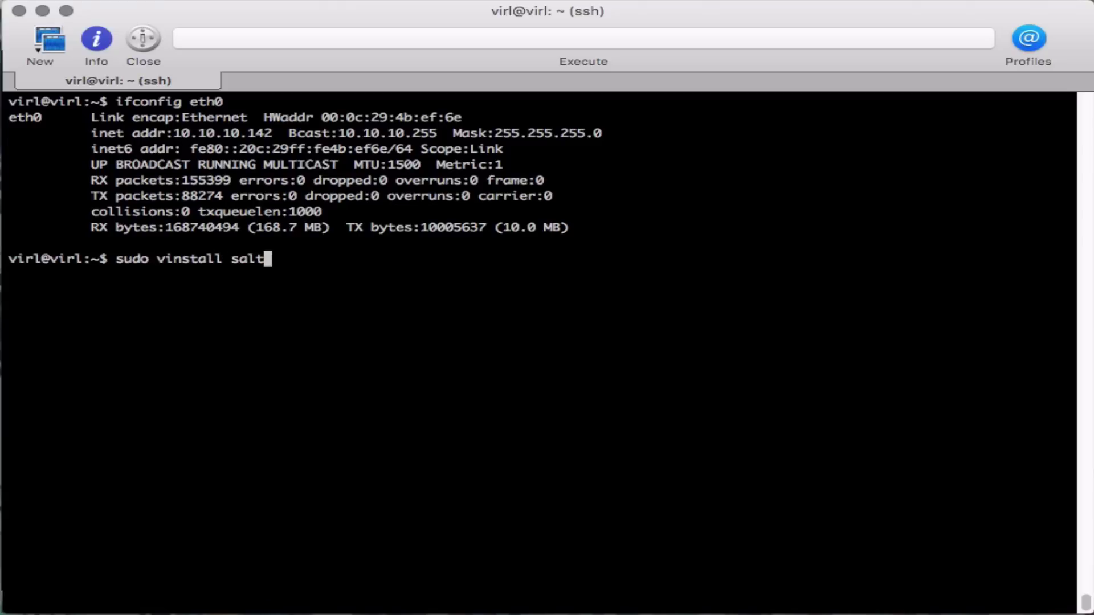
{"action": "key", "text": "Return"}
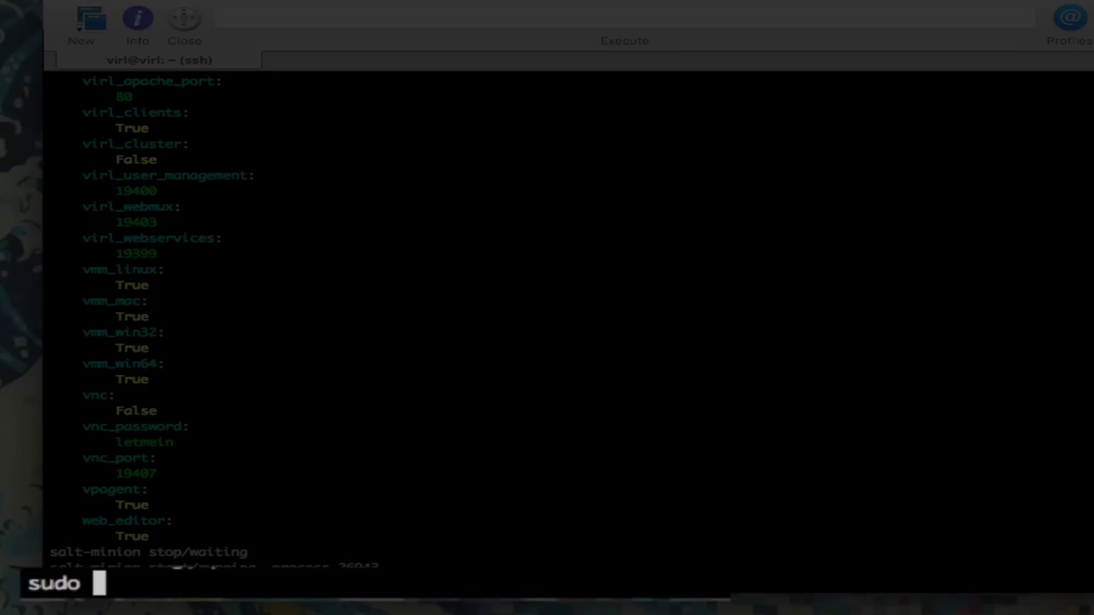
{"action": "type", "text": "sudo salt-call"}
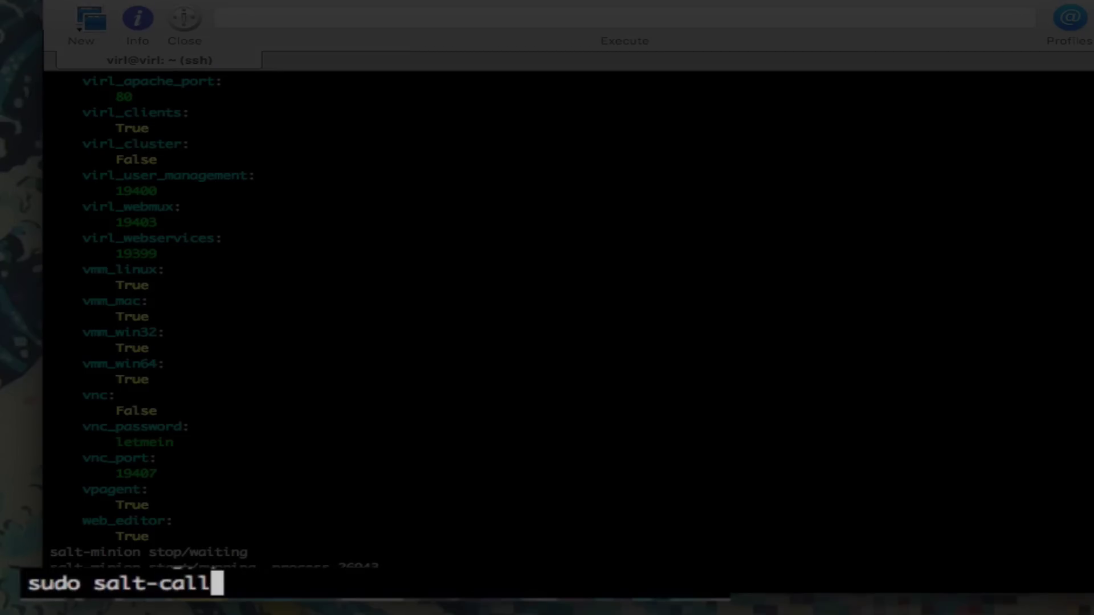
{"action": "type", "text": " -l debug stat"}
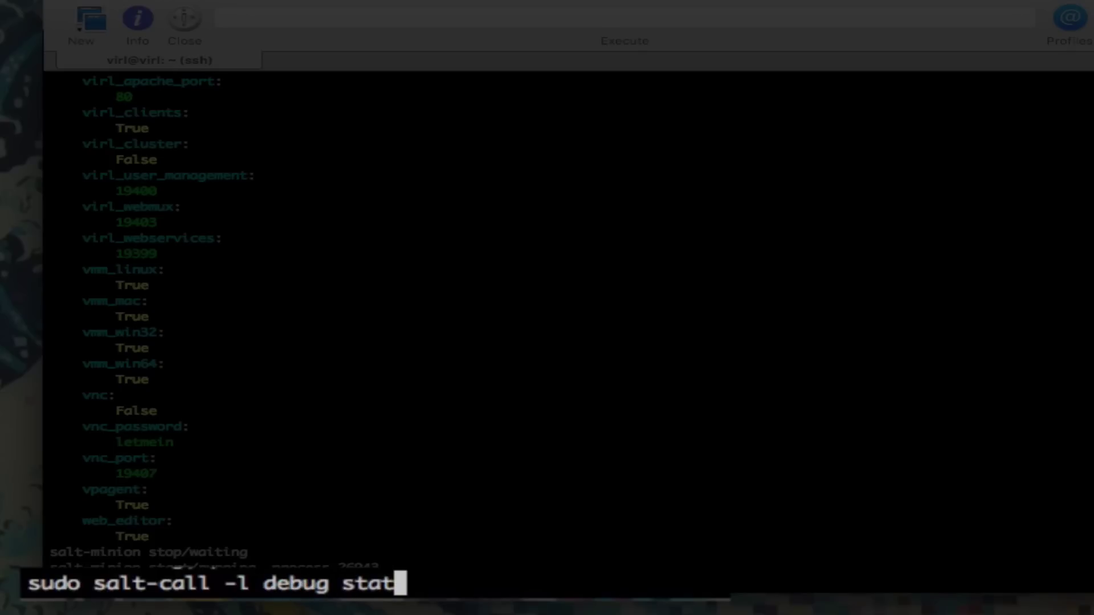
{"action": "type", "text": "e.sls virl.terraform"}
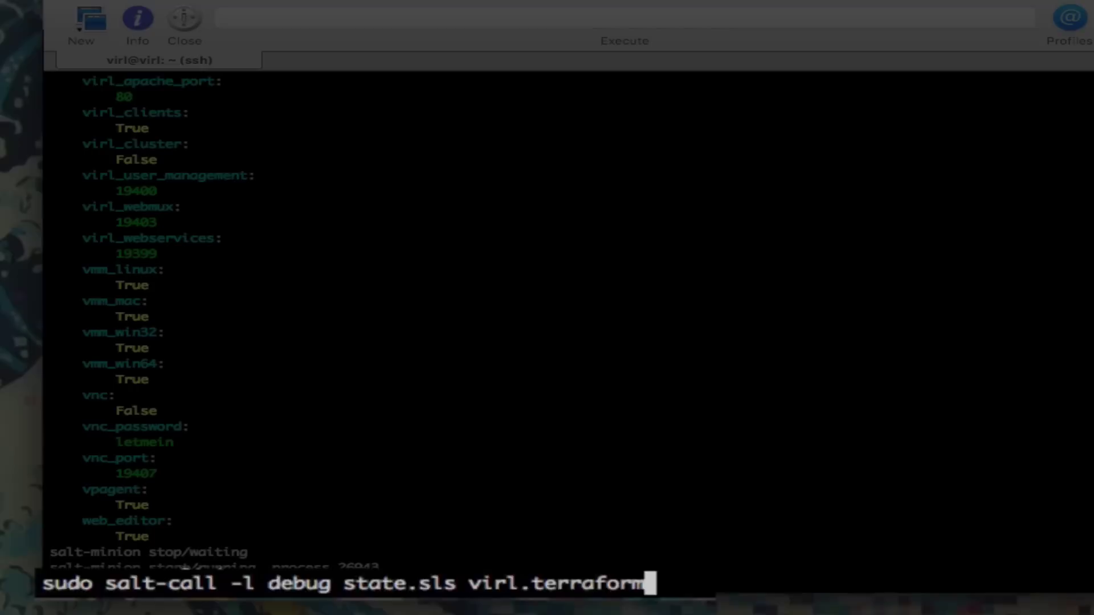
{"action": "key", "text": "Return"}
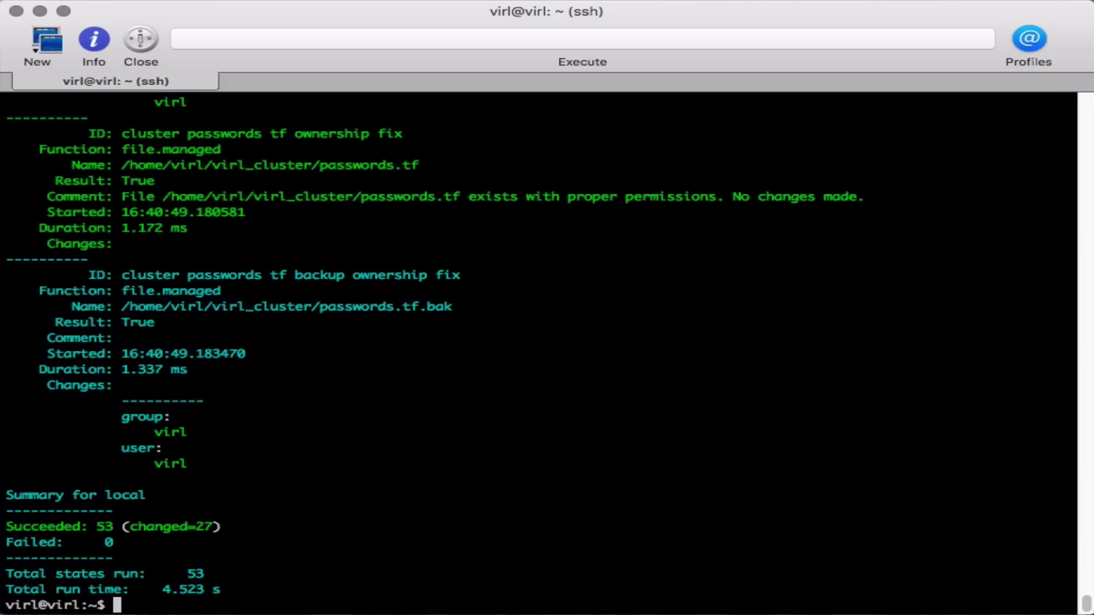
Change into ~/virl_packet and list its Terraform files, including settings.tf
{"action": "type", "text": "ls"}
{"action": "key", "text": "Return"}
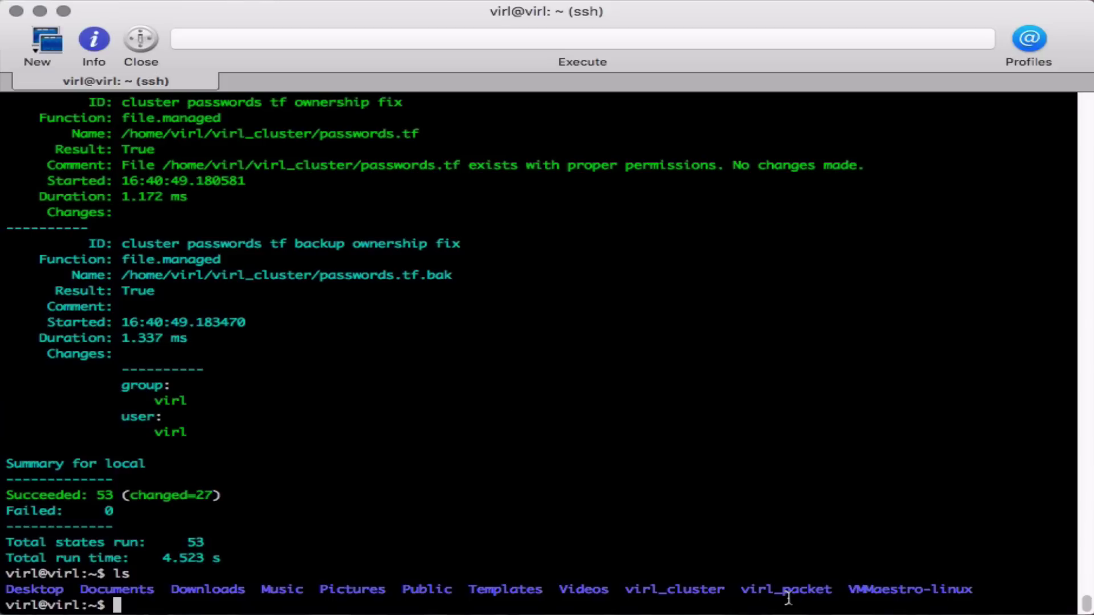
{"action": "double_click", "coordinate": [792, 590]}
{"action": "type", "text": "cd virl"}
{"action": "key", "text": "Tab"}
{"action": "type", "text": "p"}
{"action": "key", "text": "Tab"}
{"action": "key", "text": "Return"}
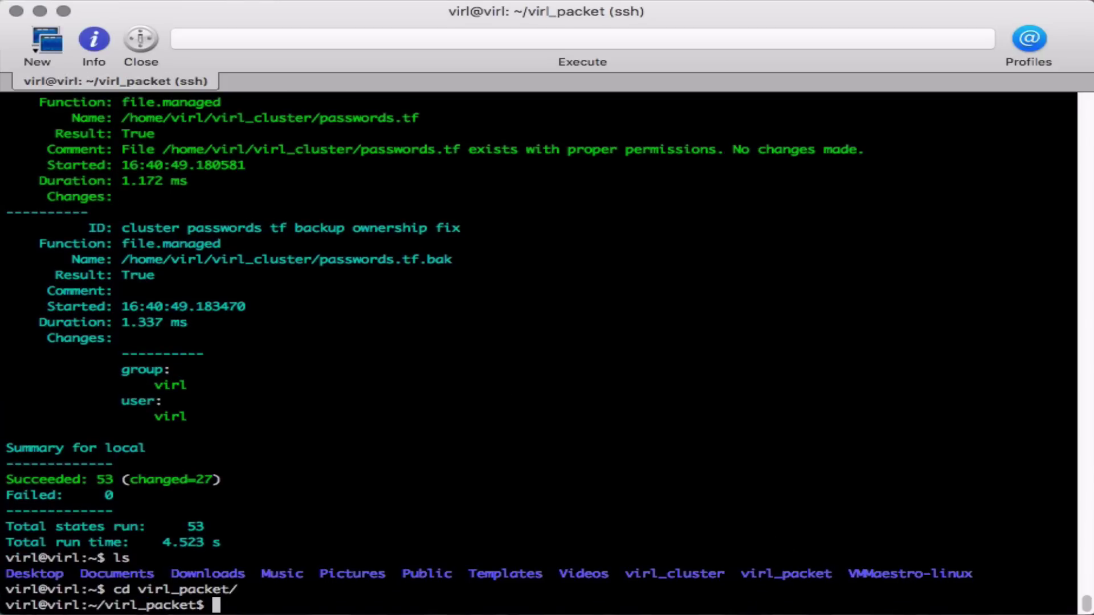
{"action": "type", "text": "ls"}
{"action": "key", "text": "Return"}
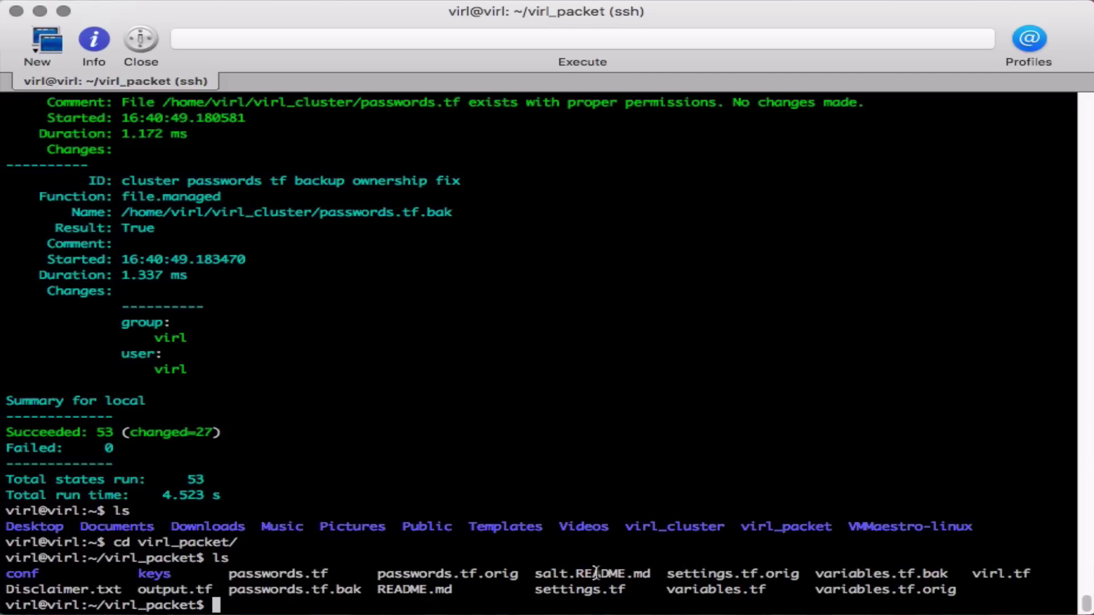
{"action": "double_click", "coordinate": [580, 586]}
Open settings.tf in nano and replace bad_api_key with the pasted Packet API key
{"action": "type", "text": "nano settings.tf"}
{"action": "key", "text": "Return"}
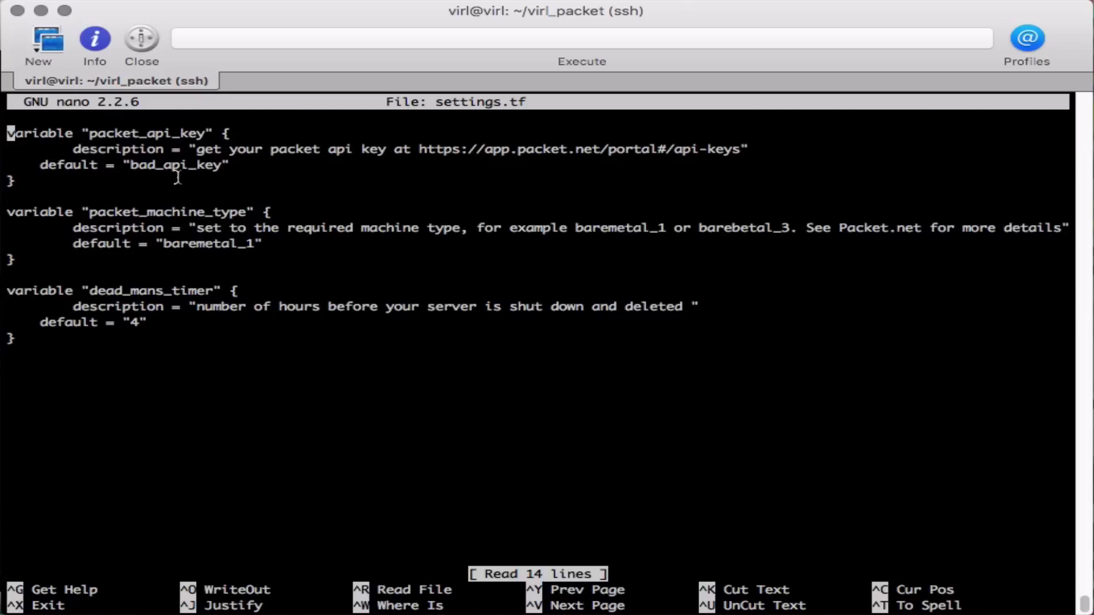
{"action": "left_click_drag", "start_coordinate": [131, 165], "coordinate": [220, 165]}
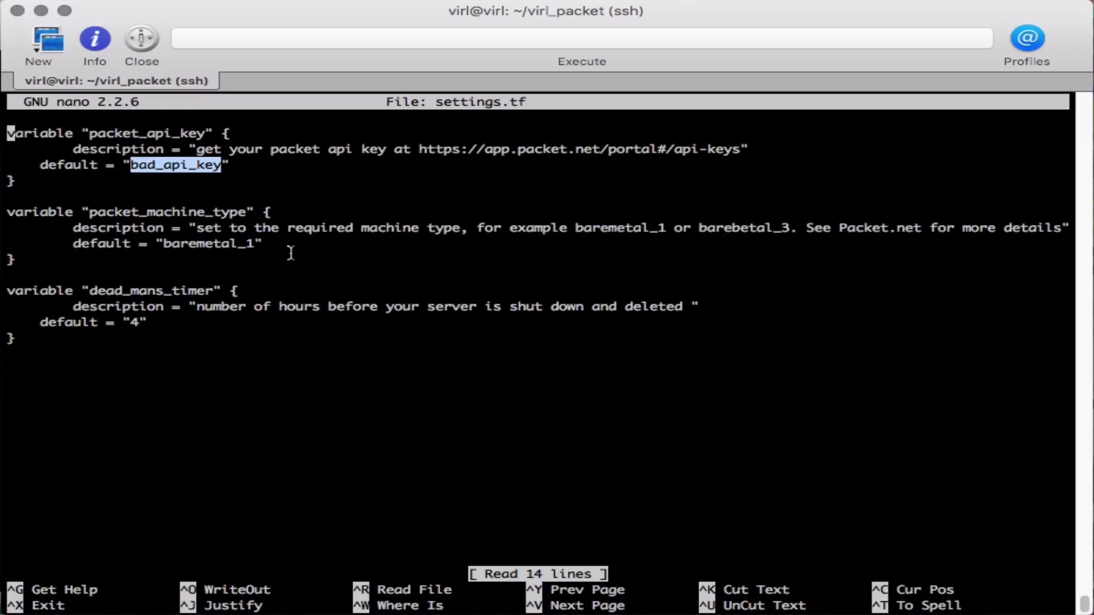
{"action": "left_click", "coordinate": [223, 165]}
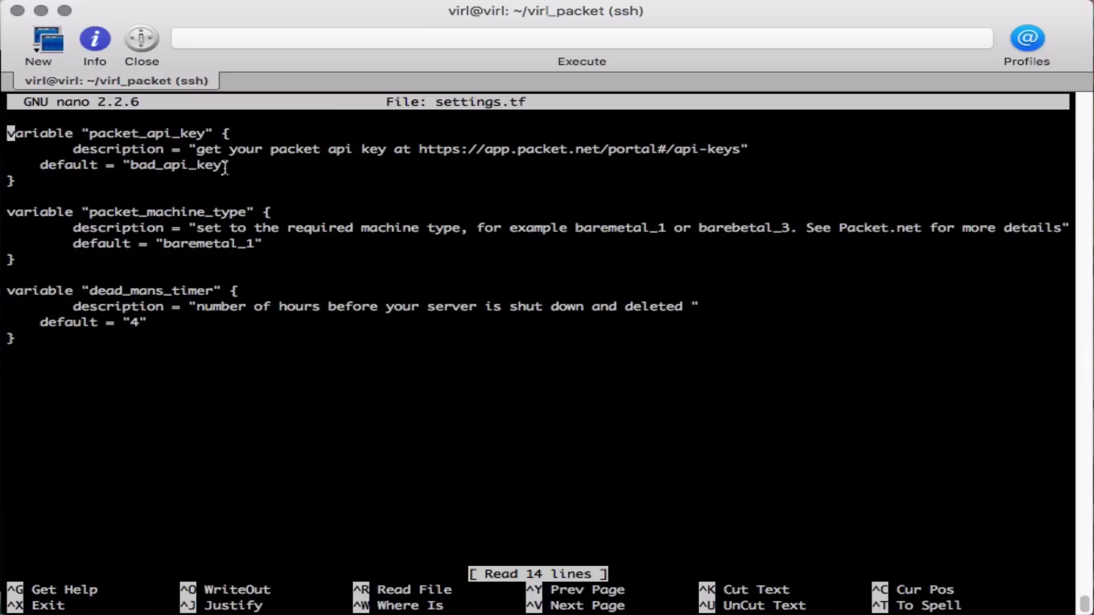
{"action": "key", "text": "Down"}
{"action": "key", "text": "Down"}
{"action": "key", "text": "Right"}
{"action": "key", "text": "Right"}
{"action": "key", "text": "Right"}
{"action": "key", "text": "Right"}
{"action": "key", "text": "Right"}
{"action": "key", "text": "Right"}
{"action": "key", "text": "Right"}
{"action": "key", "text": "Right"}
{"action": "key", "text": "Right"}
{"action": "key", "text": "Right"}
{"action": "key", "text": "Right"}
{"action": "key", "text": "Right"}
{"action": "key", "text": "Right"}
{"action": "key", "text": "Right"}
{"action": "key", "text": "Delete"}
{"action": "key", "text": "Delete"}
{"action": "key", "text": "Delete"}
{"action": "key", "text": "Delete"}
{"action": "key", "text": "Delete"}
{"action": "key", "text": "Delete"}
{"action": "key", "text": "Delete"}
{"action": "key", "text": "Delete"}
{"action": "key", "text": "Delete"}
{"action": "key", "text": "Delete"}
{"action": "key", "text": "Delete"}
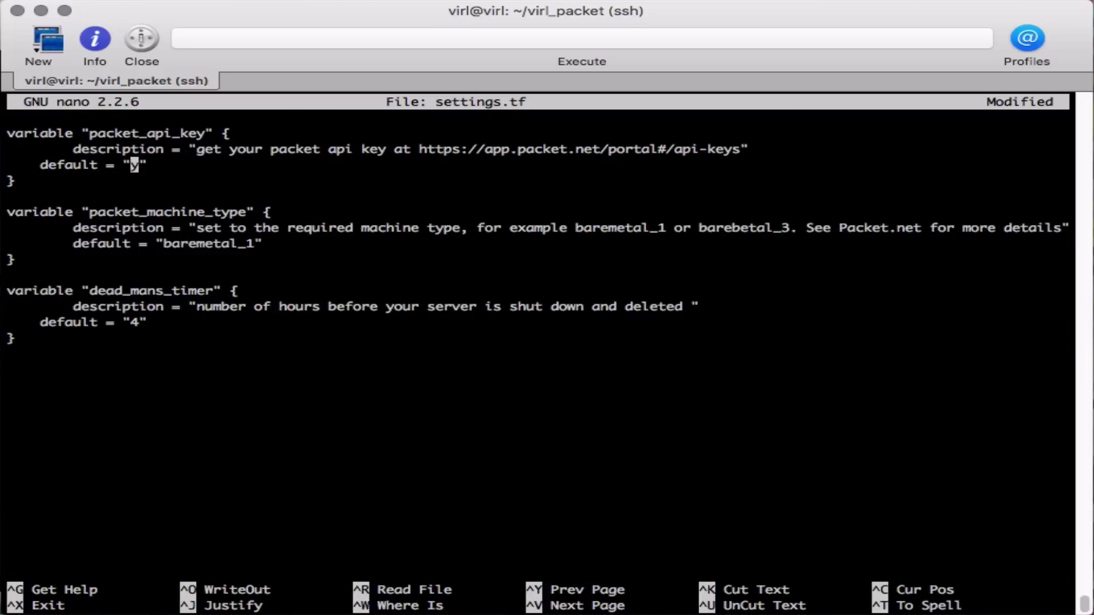
{"action": "key", "text": "super+v"}
{"action": "key", "text": "Right"}
{"action": "key", "text": "Right"}
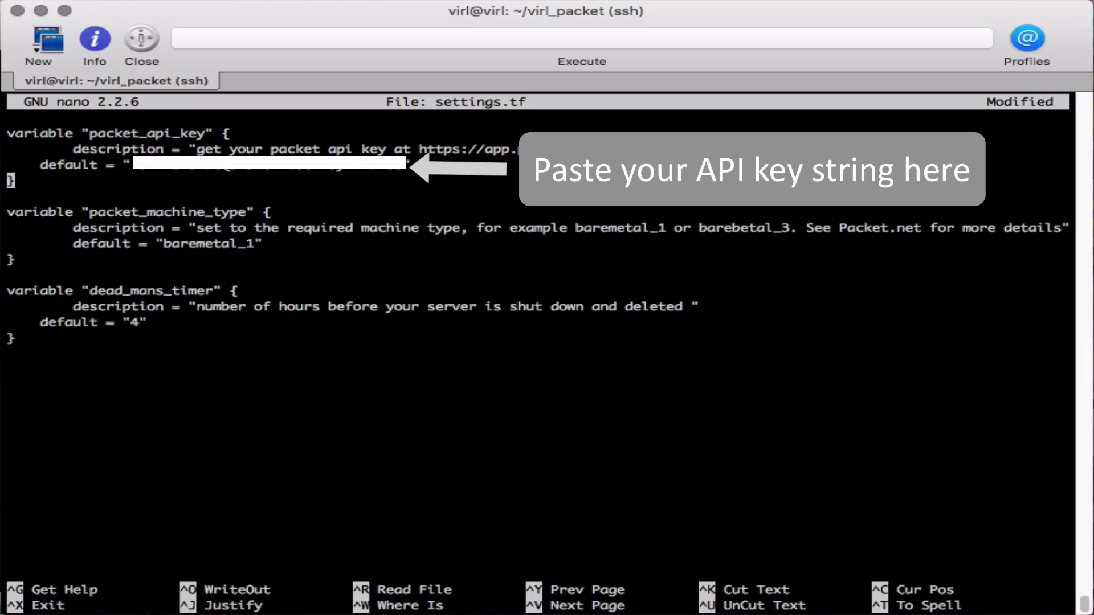
{"action": "key", "text": "Up"}
{"action": "key", "text": "Right"}
{"action": "key", "text": "Right"}
{"action": "key", "text": "Right"}
{"action": "key", "text": "Right"}
{"action": "key", "text": "Right"}
{"action": "key", "text": "Right"}
{"action": "key", "text": "Right"}
{"action": "key", "text": "Right"}
{"action": "key", "text": "Right"}
{"action": "key", "text": "Right"}
{"action": "key", "text": "Right"}
{"action": "key", "text": "Right"}
{"action": "key", "text": "Right"}
{"action": "key", "text": "Right"}
{"action": "key", "text": "Right"}
Save settings.tf under the same name and exit nano
{"action": "left_click_drag", "start_coordinate": [197, 306], "coordinate": [682, 306]}
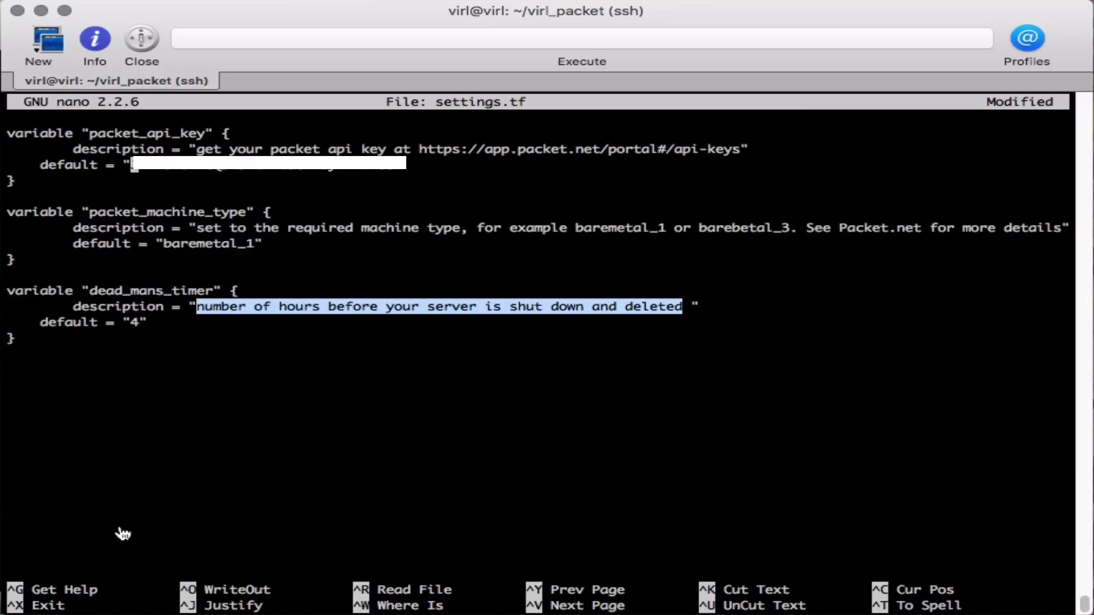
{"action": "key", "text": "ctrl+o"}
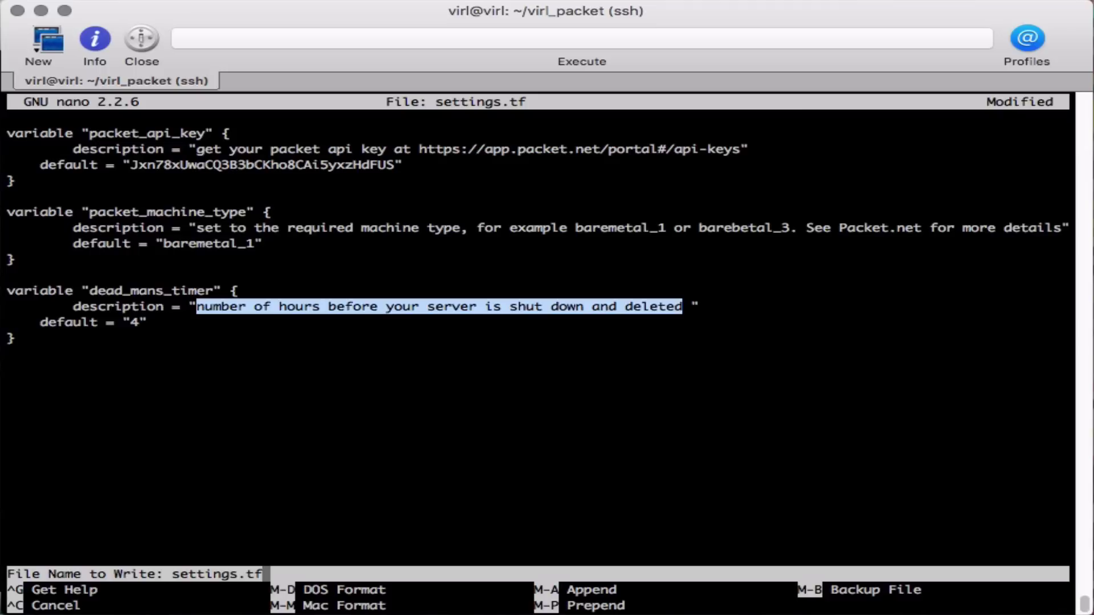
{"action": "key", "text": "Return"}
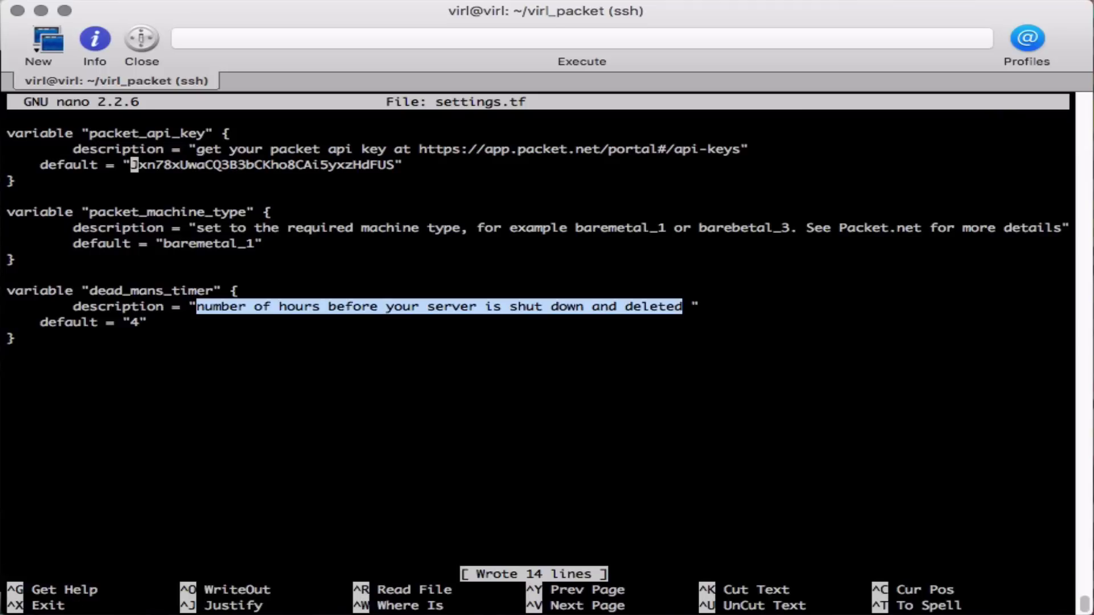
{"action": "key", "text": "ctrl+x"}
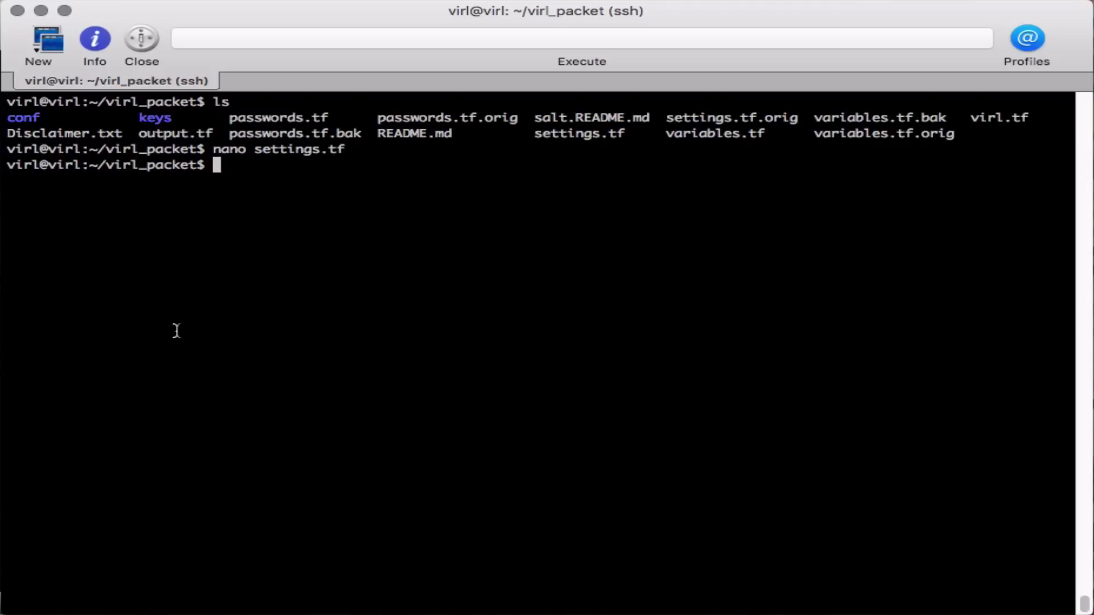
Open passwords.tf in nano and replace the guest_password default with a new password
{"action": "double_click", "coordinate": [278, 120]}
{"action": "type", "text": "nano pa"}
{"action": "key", "text": "Tab"}
{"action": "key", "text": "Return"}
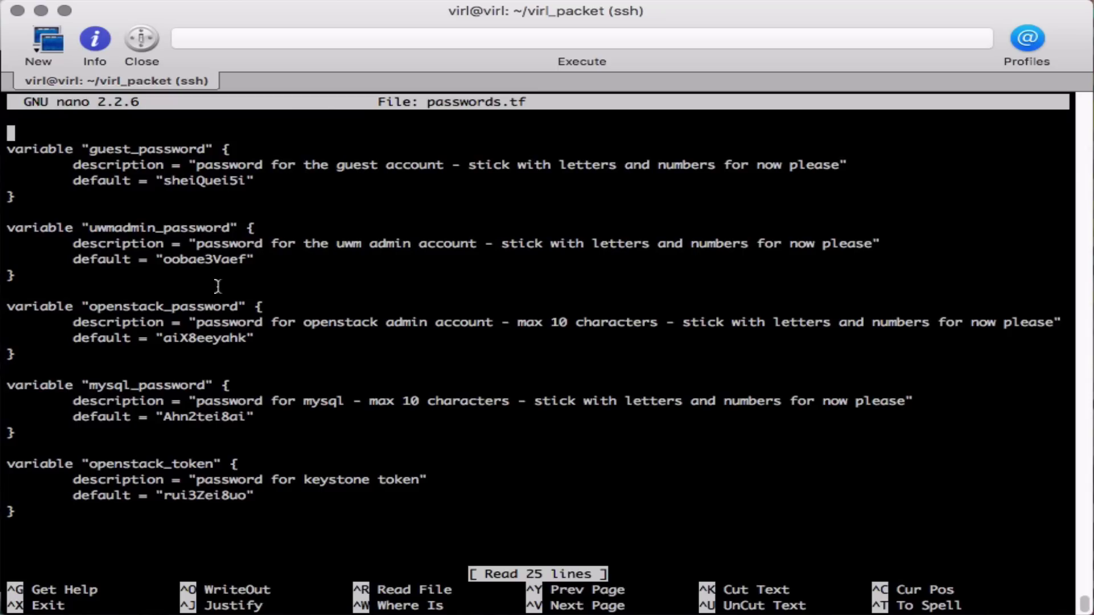
{"action": "double_click", "coordinate": [203, 181]}
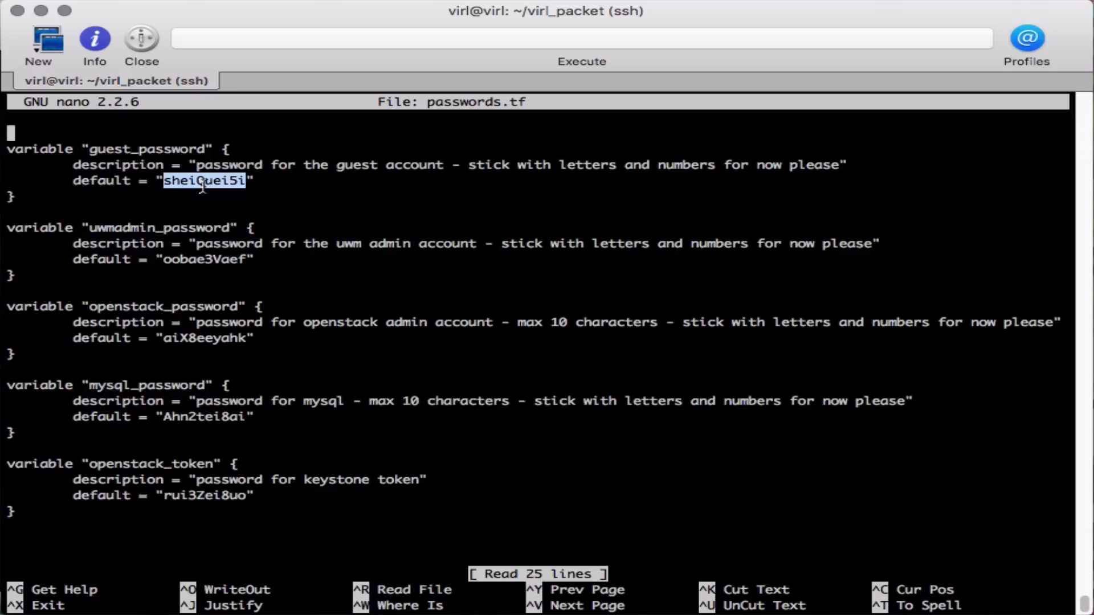
{"action": "key", "text": "Down"}
{"action": "key", "text": "Down"}
{"action": "key", "text": "Right"}
{"action": "key", "text": "Down"}
{"action": "key", "text": "Right"}
{"action": "key", "text": "Right"}
{"action": "key", "text": "Right"}
{"action": "key", "text": "Right"}
{"action": "key", "text": "Right"}
{"action": "key", "text": "Right"}
{"action": "key", "text": "Right"}
{"action": "key", "text": "Right"}
{"action": "key", "text": "Right"}
{"action": "key", "text": "Right"}
{"action": "key", "text": "Right"}
{"action": "type", "text": "exA"}
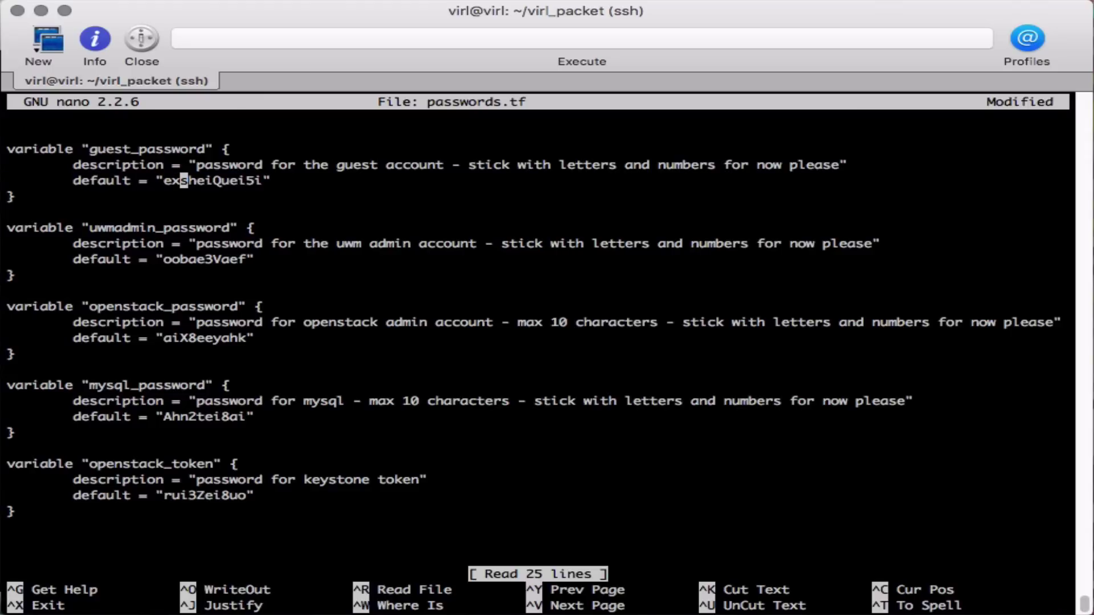
{"action": "type", "text": "mpl"}
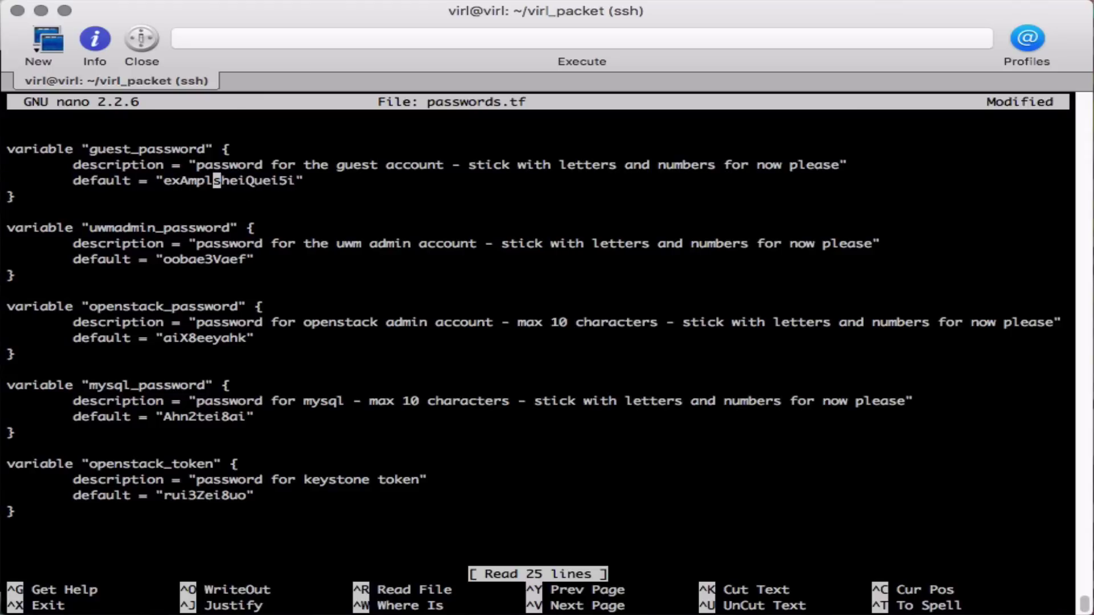
{"action": "type", "text": "3"}
{"action": "key", "text": "Delete"}
{"action": "key", "text": "Delete"}
{"action": "key", "text": "Delete"}
{"action": "key", "text": "Delete"}
{"action": "key", "text": "Delete"}
{"action": "key", "text": "Delete"}
{"action": "key", "text": "Delete"}
{"action": "key", "text": "Delete"}
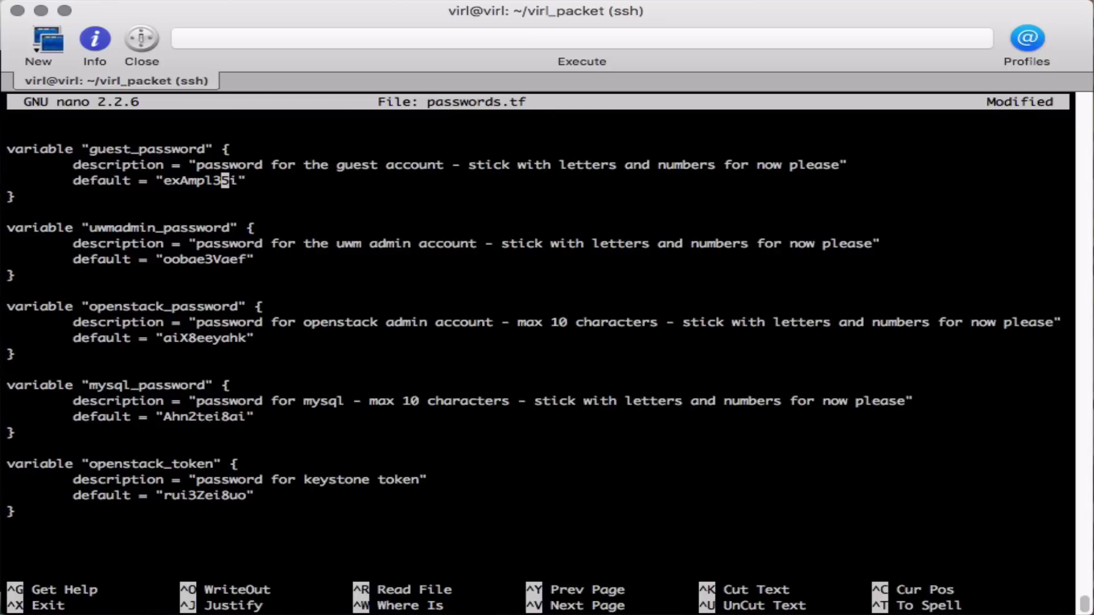
{"action": "key", "text": "Delete"}
{"action": "key", "text": "Delete"}
Save passwords.tf, exit nano, and enter the terraform plan . command
{"action": "key", "text": "ctrl+o"}
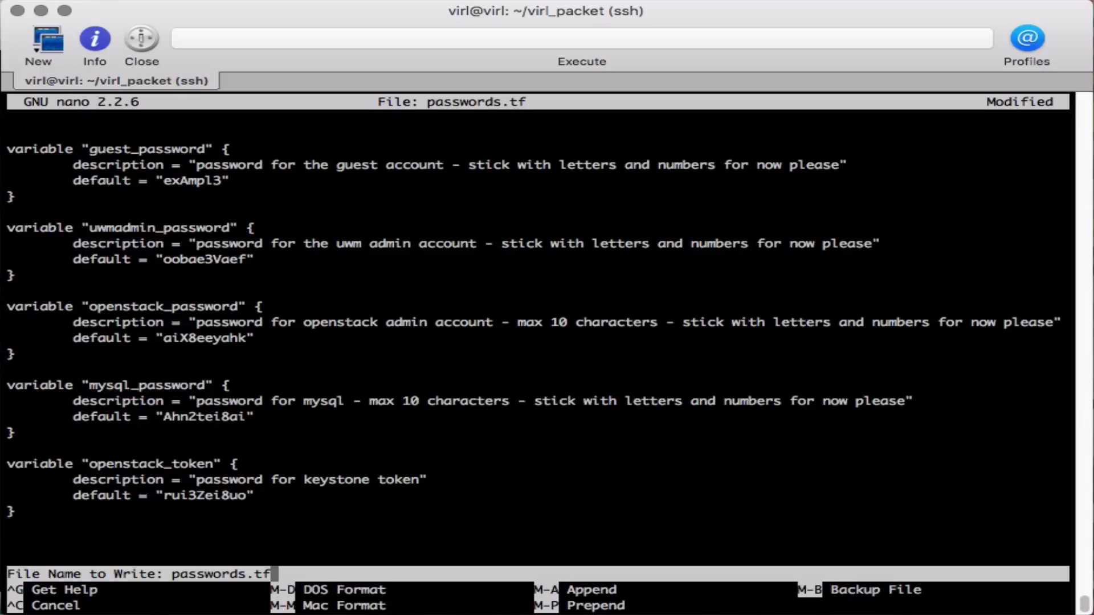
{"action": "key", "text": "Return"}
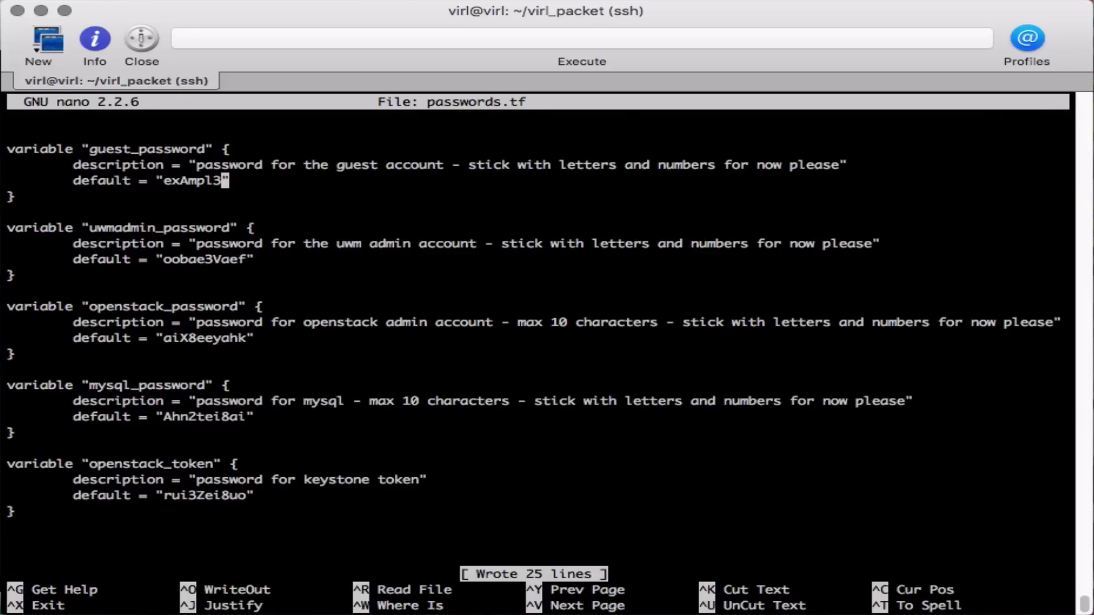
{"action": "key", "text": "ctrl+x"}
{"action": "type", "text": "terraform plan ."}
Run terraform plan, review the 3 to add, 0 to change, 0 to destroy summary, then recall the command
{"action": "key", "text": "Return"}
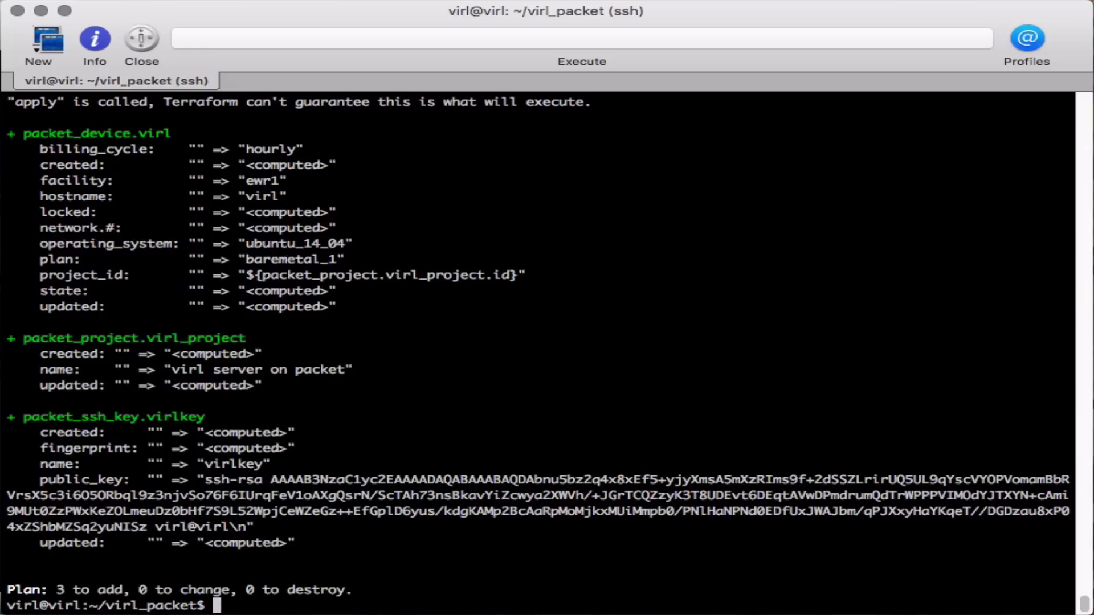
{"action": "scroll", "coordinate": [248, 279], "scroll_direction": "up", "scroll_amount": 1}
{"action": "scroll", "coordinate": [248, 279], "scroll_direction": "up", "scroll_amount": 5}
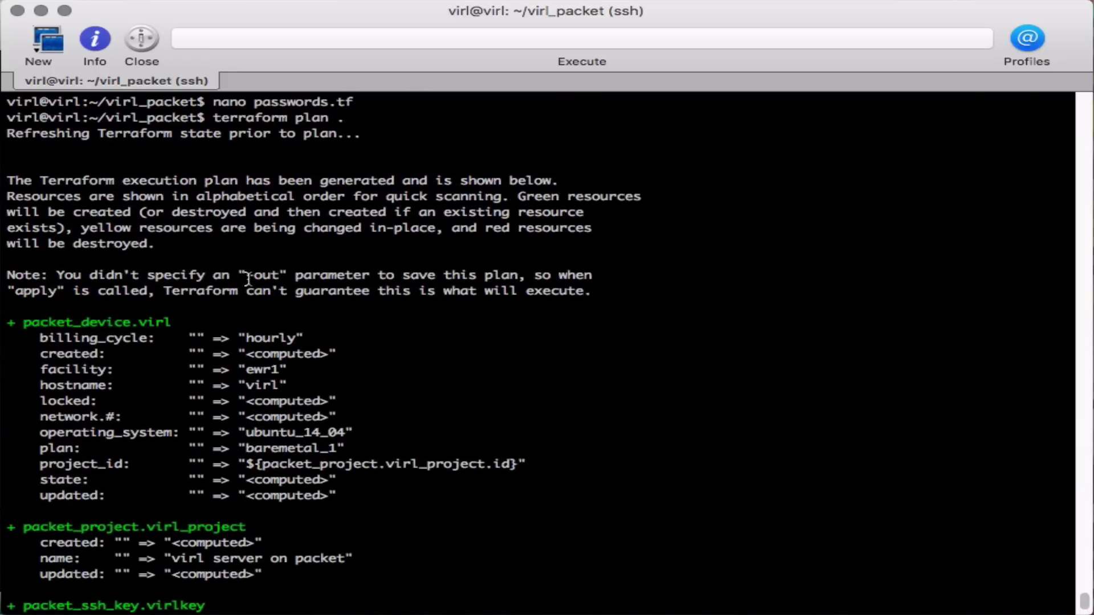
{"action": "scroll", "coordinate": [300, 186], "scroll_direction": "down", "scroll_amount": 5}
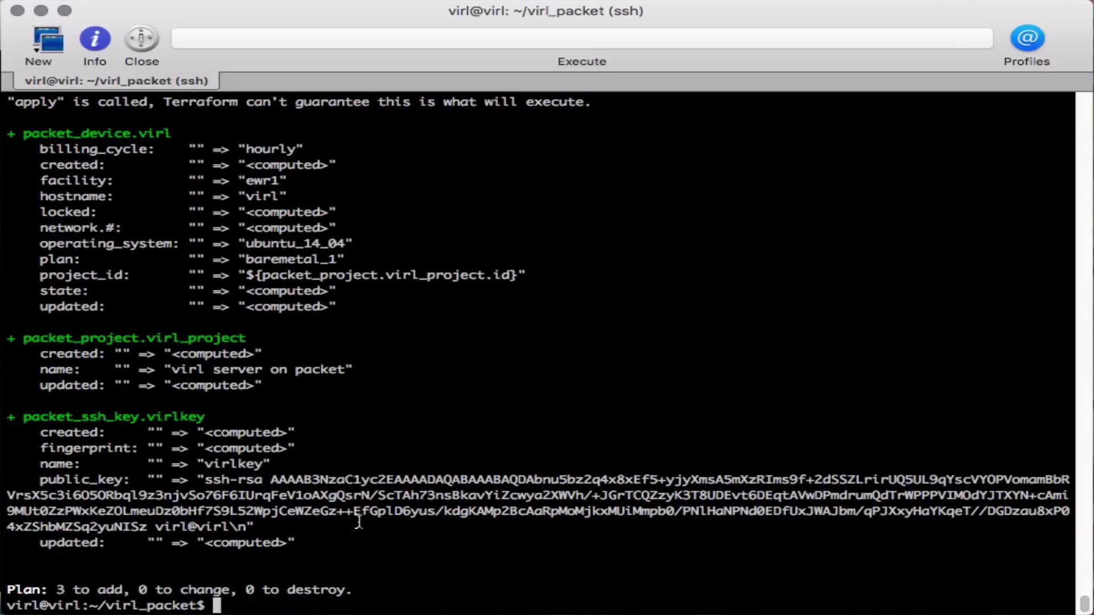
{"action": "key", "text": "Up"}
{"action": "key", "text": "BackSpace"}
{"action": "key", "text": "BackSpace"}
{"action": "key", "text": "BackSpace"}
{"action": "key", "text": "BackSpace"}
Run terraform apply . to create the VIRL server's 3 resources
{"action": "type", "text": "apply ."}
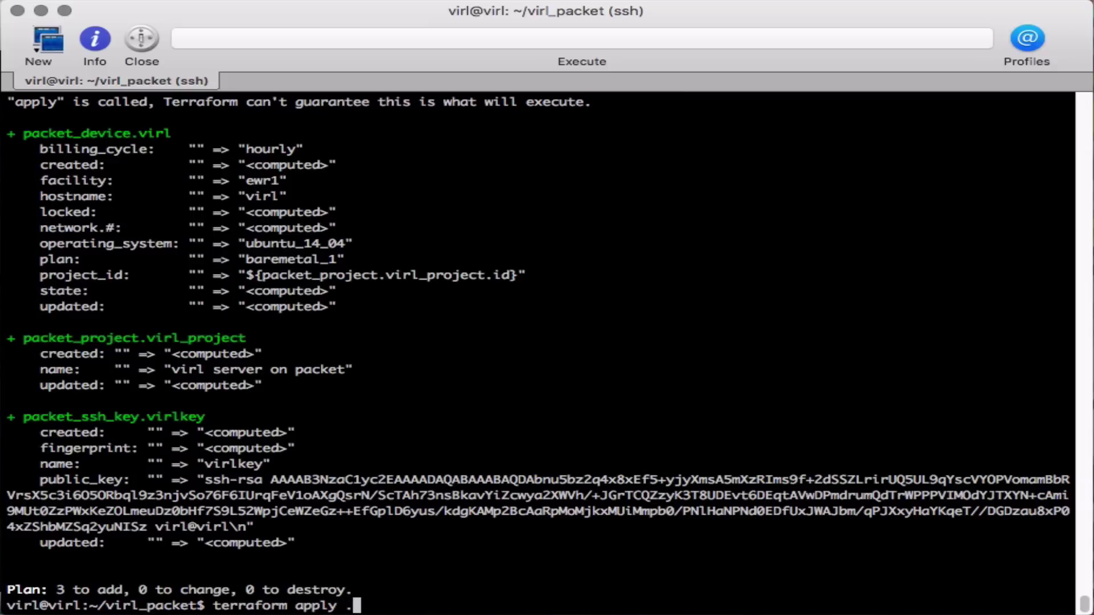
{"action": "key", "text": "Return"}
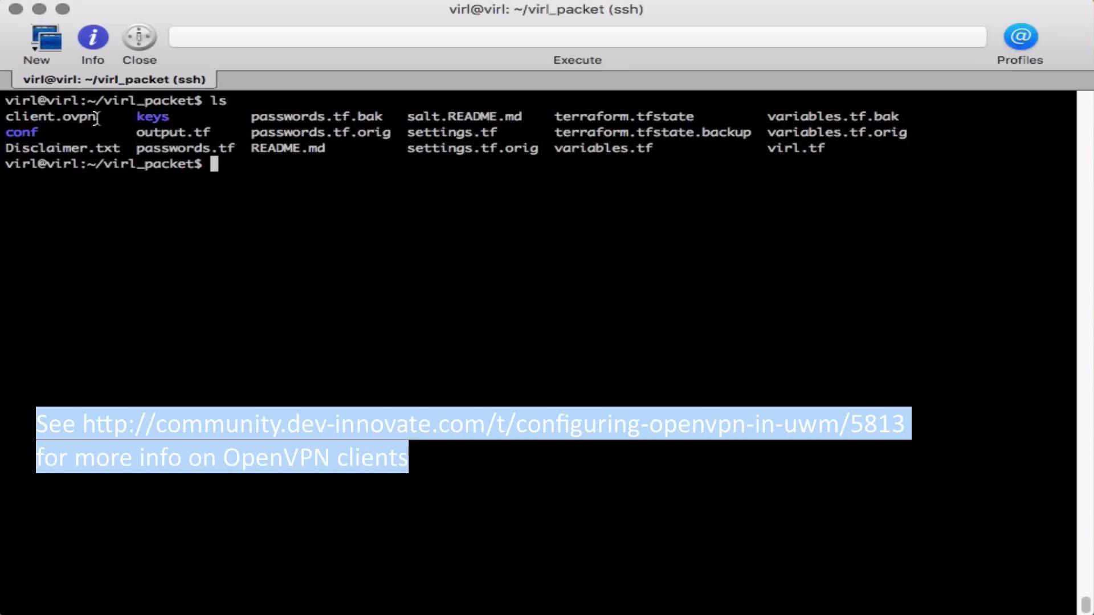
Print client.ovpn with cat and select its OpenVPN config output
{"action": "double_click", "coordinate": [98, 116]}
{"action": "left_click", "coordinate": [137, 242]}
{"action": "type", "text": "cat cli"}
{"action": "key", "text": "Tab"}
{"action": "key", "text": "Return"}
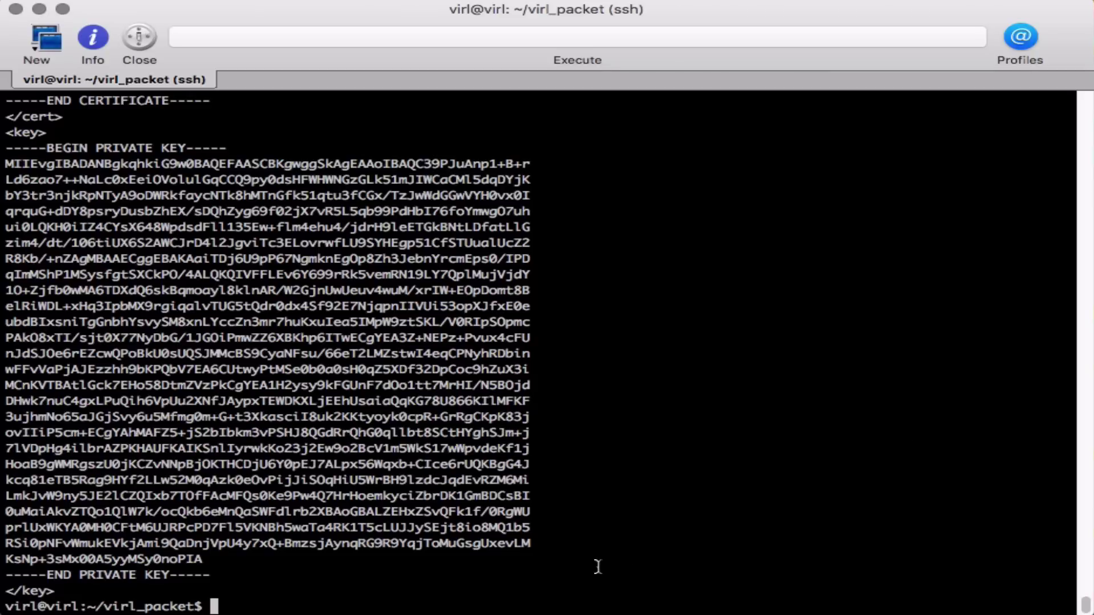
{"action": "left_click_drag", "start_coordinate": [64, 594], "coordinate": [2, 133]}
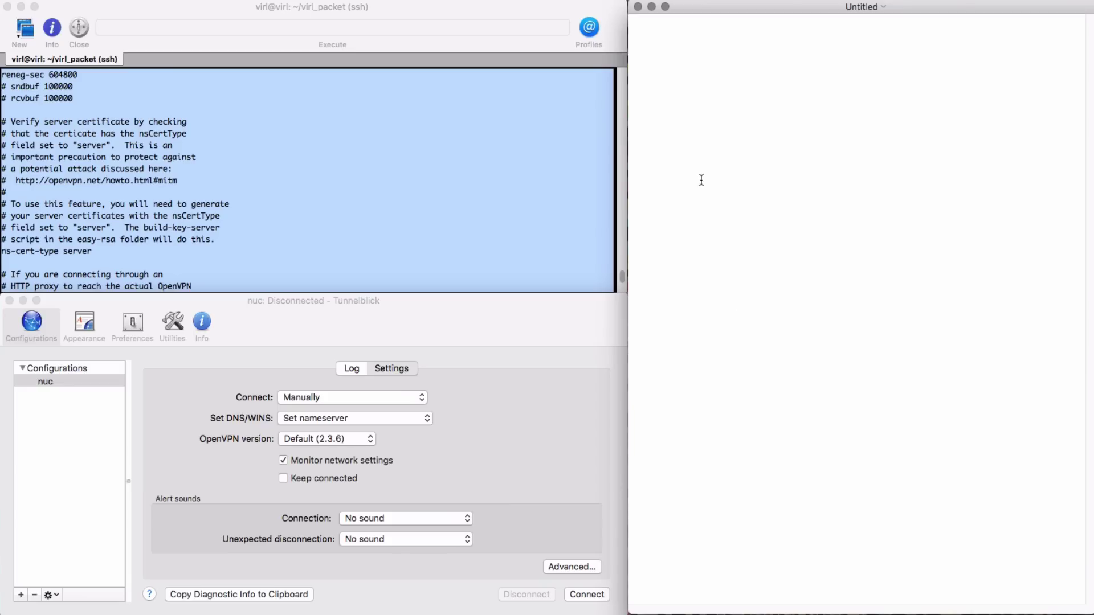
Paste the config into a new TextEdit document, save it as client.ovpn keeping the .ovpn extension, and close it
{"action": "key", "text": "super+v"}
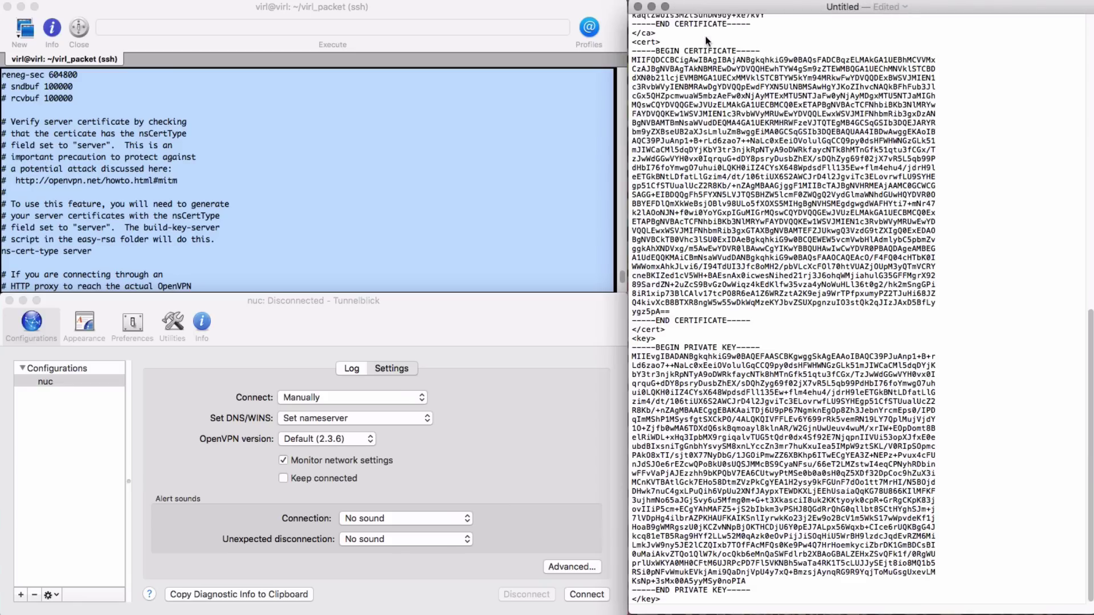
{"action": "key", "text": "super+s"}
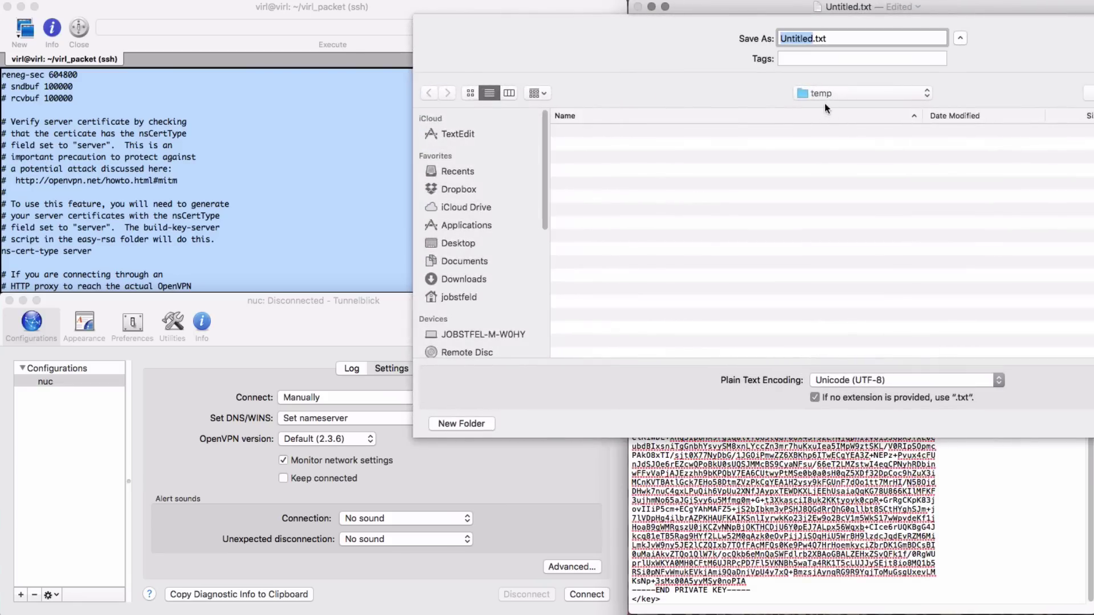
{"action": "type", "text": "client.open"}
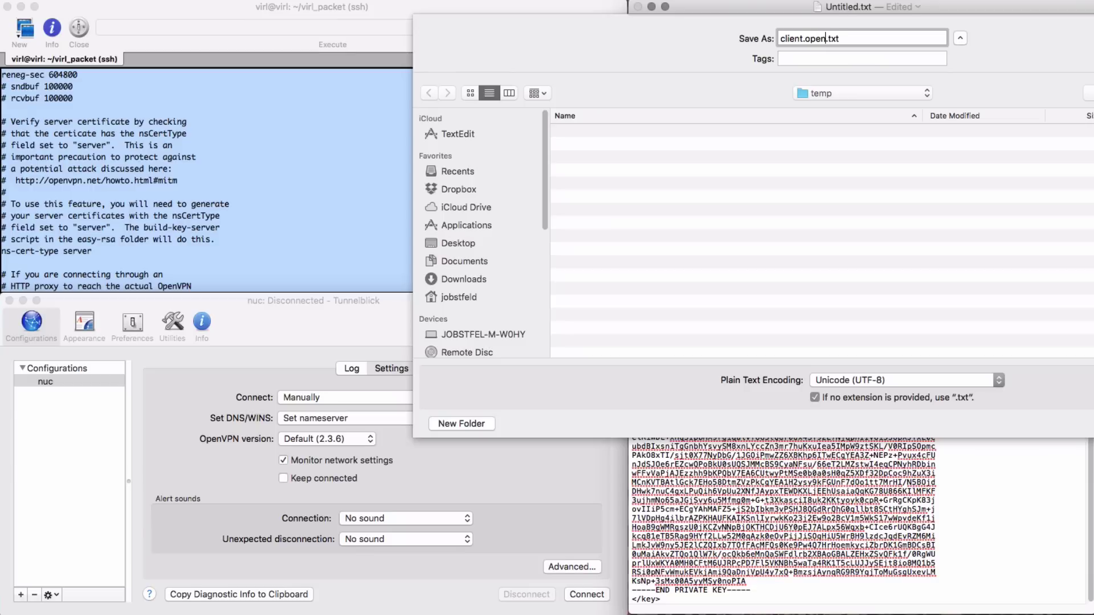
{"action": "key", "text": "BackSpace"}
{"action": "key", "text": "BackSpace"}
{"action": "key", "text": "BackSpace"}
{"action": "type", "text": "vpn"}
{"action": "key", "text": "Return"}
{"action": "left_click", "coordinate": [633, 191]}
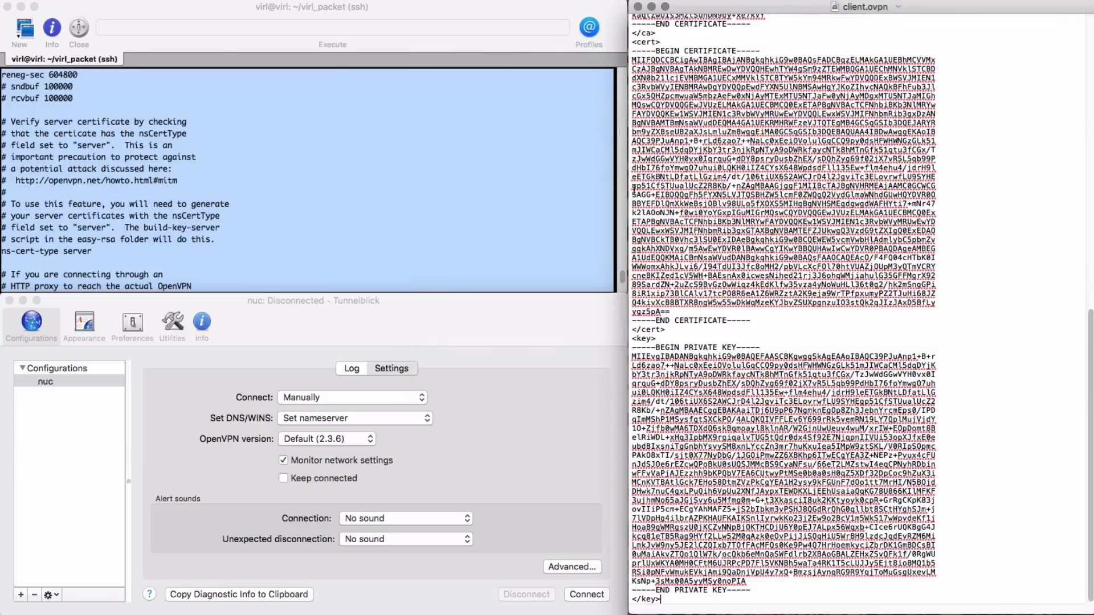
{"action": "left_click", "coordinate": [638, 7]}
Install client.ovpn in Tunnelblick for Only Me, select the client configuration, and connect with the log shown
{"action": "left_click", "coordinate": [683, 72]}
{"action": "double_click", "coordinate": [681, 73]}
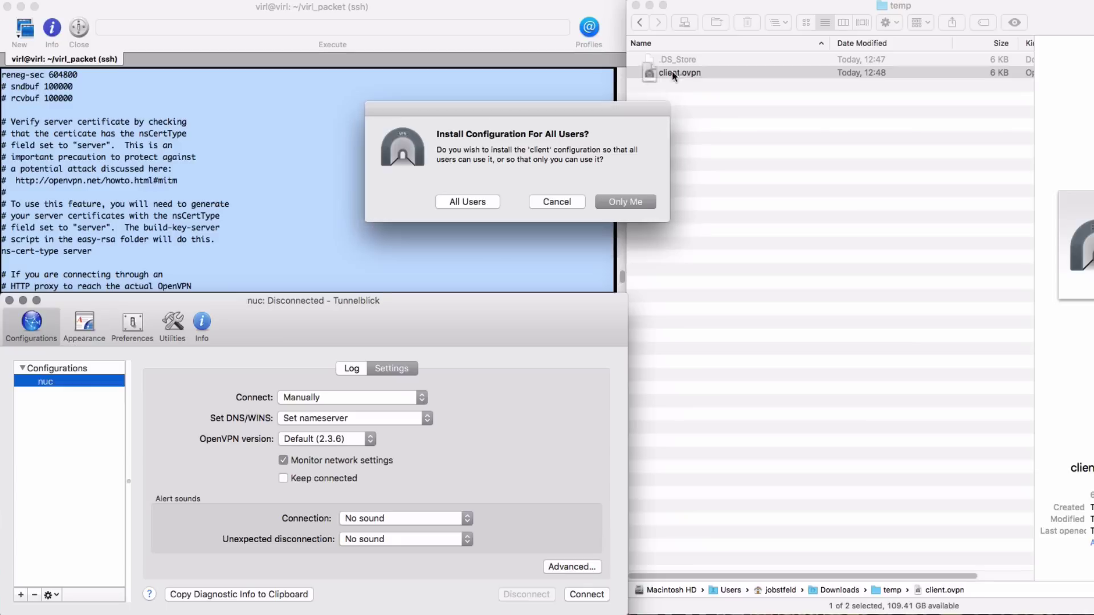
{"action": "left_click", "coordinate": [599, 203]}
{"action": "left_click", "coordinate": [651, 246]}
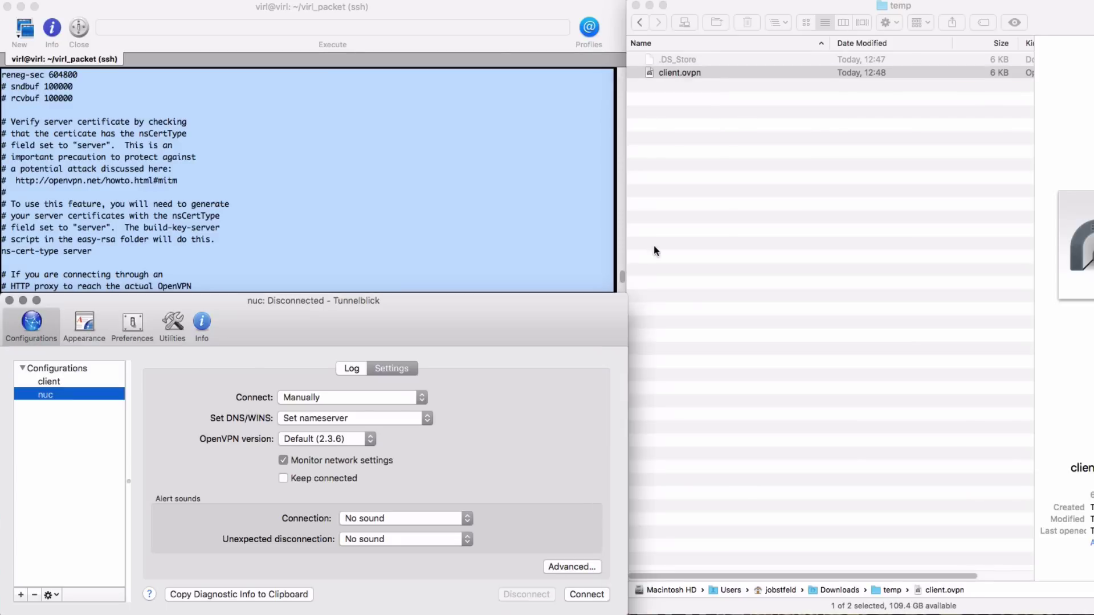
{"action": "left_click", "coordinate": [51, 382]}
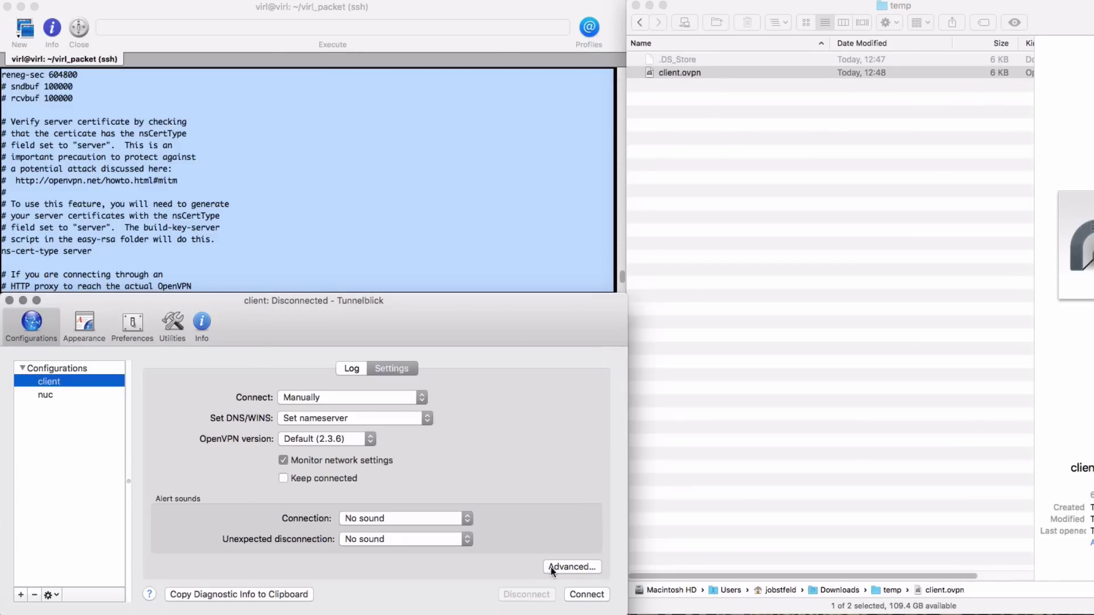
{"action": "left_click", "coordinate": [350, 368]}
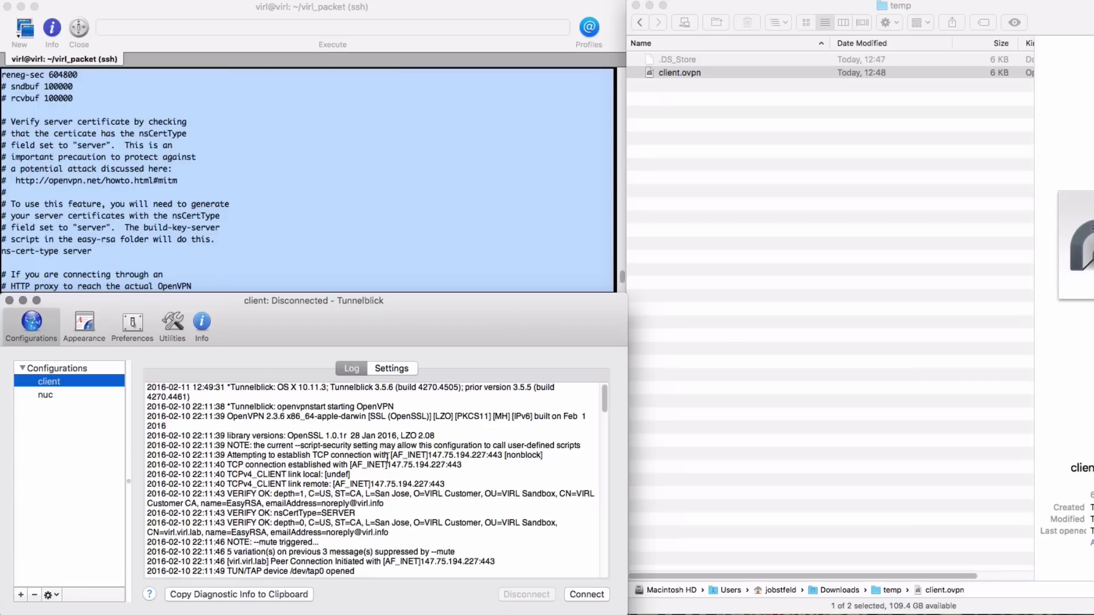
{"action": "left_click", "coordinate": [587, 594]}
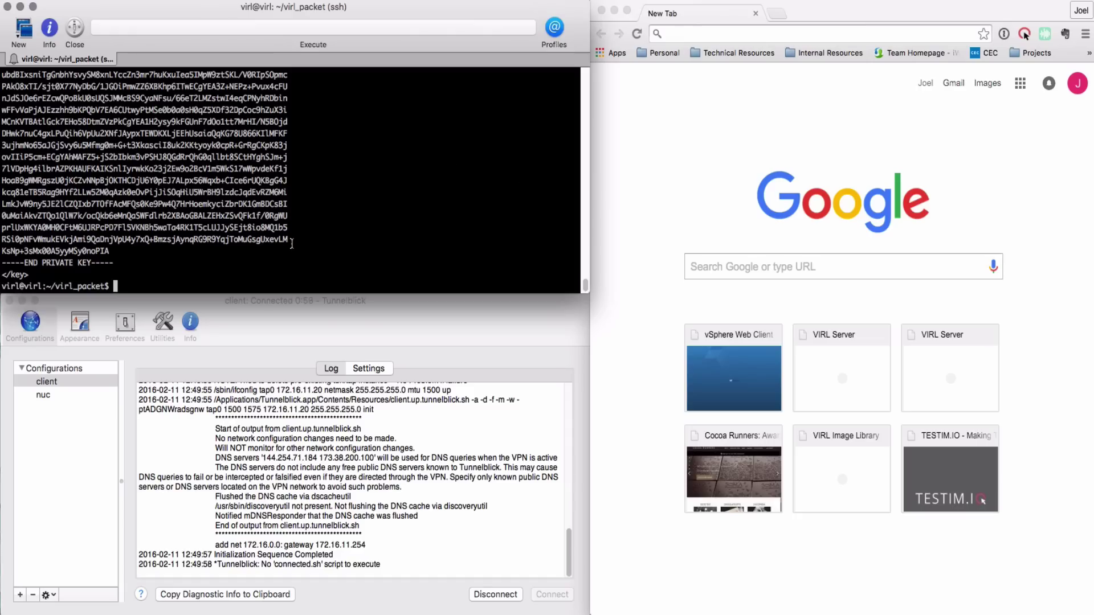
Get the server IP from terraform show, ssh as root to 147.75.194.81, and switch to the virl user
{"action": "type", "text": "terraform show"}
{"action": "key", "text": "Return"}
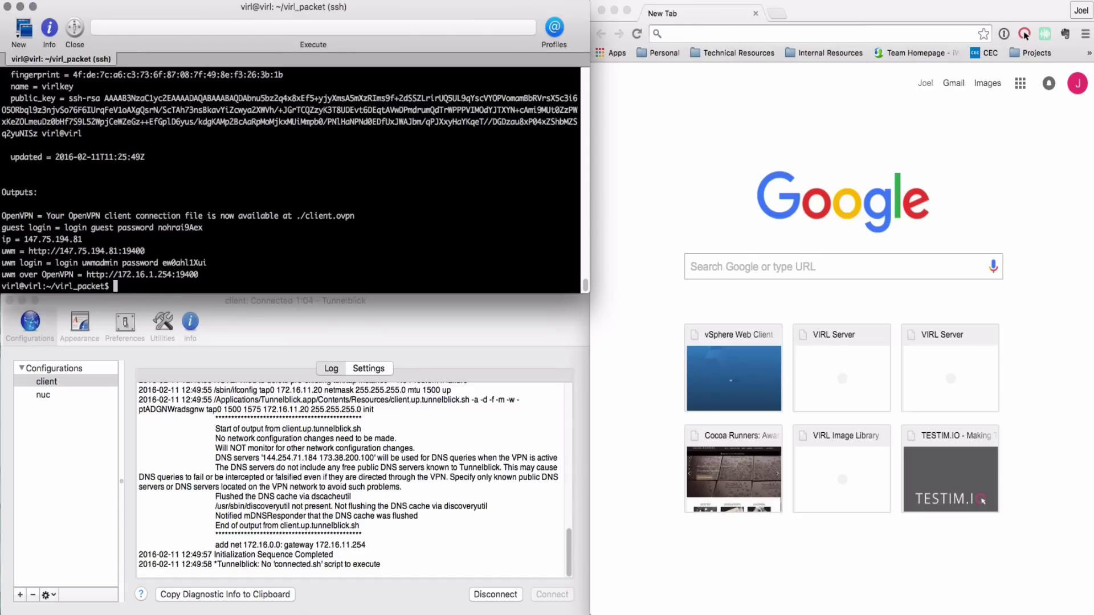
{"action": "type", "text": "ssh root@"}
{"action": "double_click", "coordinate": [43, 240]}
{"action": "type", "text": "147.75.194.81"}
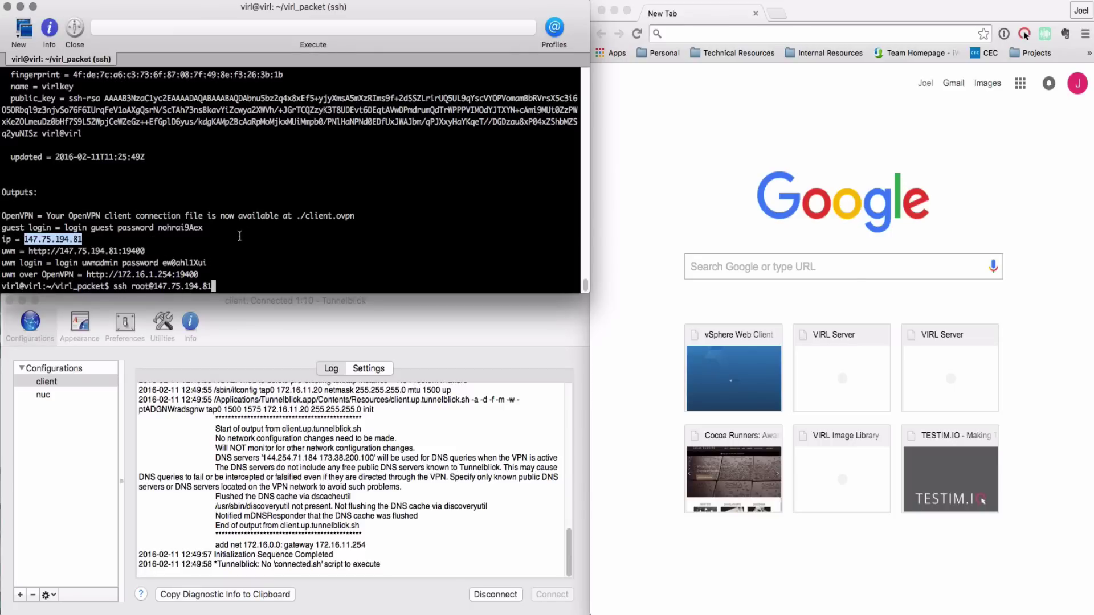
{"action": "key", "text": "Return"}
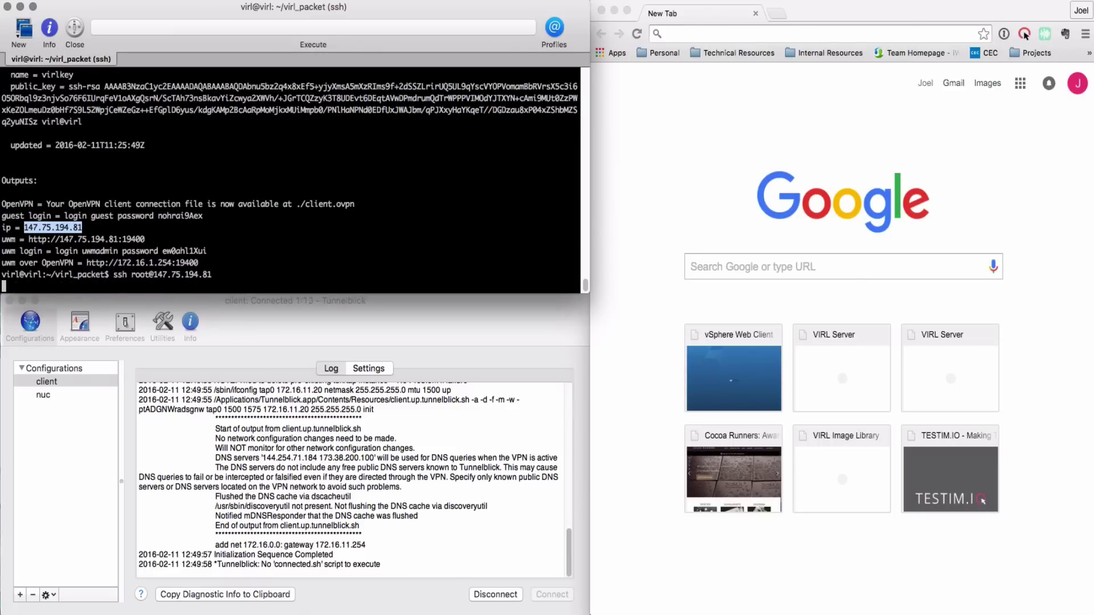
{"action": "type", "text": "su -l virl"}
{"action": "key", "text": "Return"}
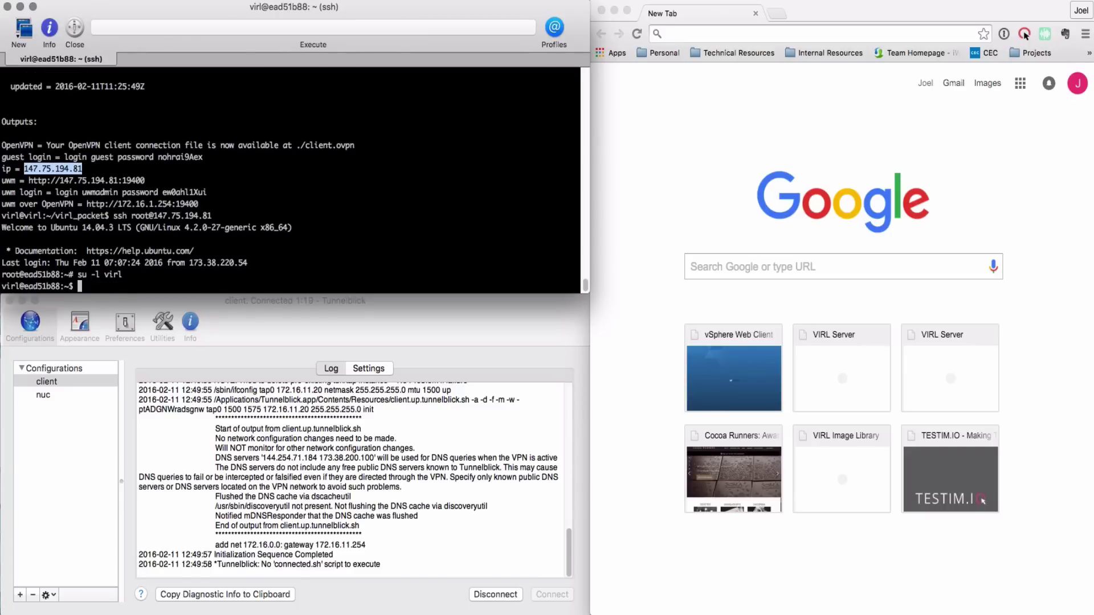
Run nova service-list, correcting the typo, to see five nova services enabled and up
{"action": "type", "text": "nova service-lsit"}
{"action": "key", "text": "Return"}
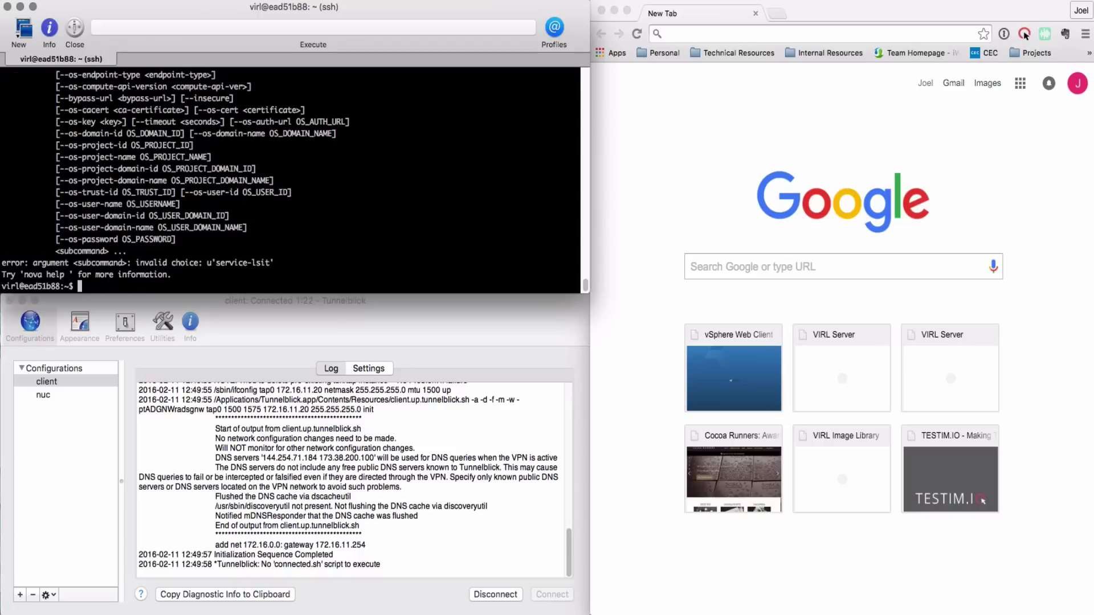
{"action": "key", "text": "Up"}
{"action": "key", "text": "Left"}
{"action": "key", "text": "Left"}
{"action": "key", "text": "BackSpace"}
{"action": "key", "text": "Right"}
{"action": "type", "text": "s"}
{"action": "key", "text": "End"}
{"action": "key", "text": "Return"}
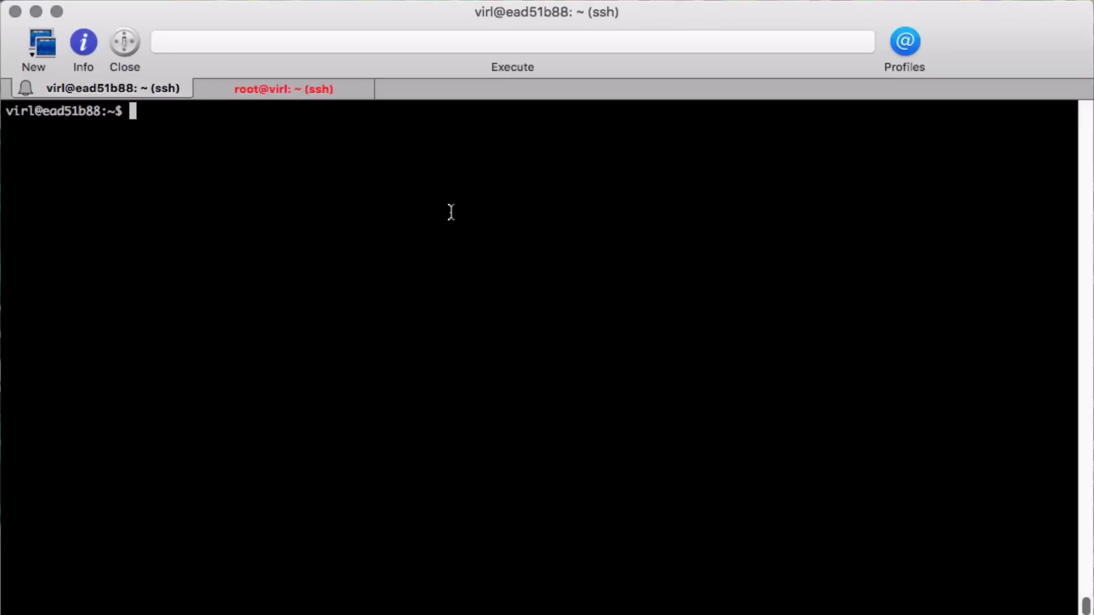
List at jobs with sudo atq, showing one queued for 12:51, and check the date (09:54 EST)
{"action": "type", "text": "sudo a"}
{"action": "type", "text": "tp"}
{"action": "key", "text": "Return"}
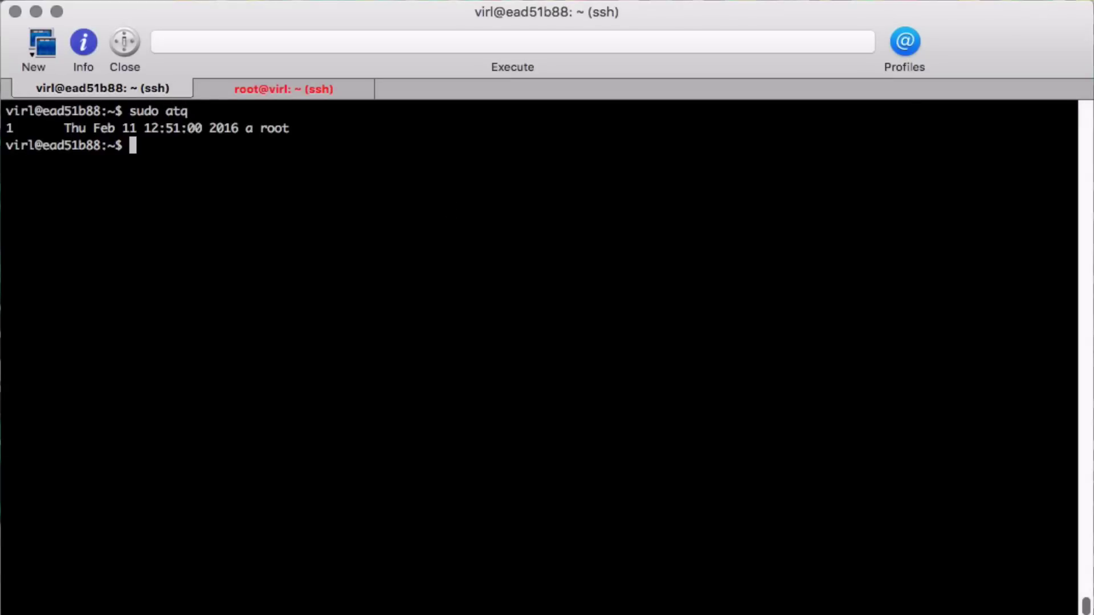
{"action": "type", "text": "date"}
{"action": "key", "text": "Return"}
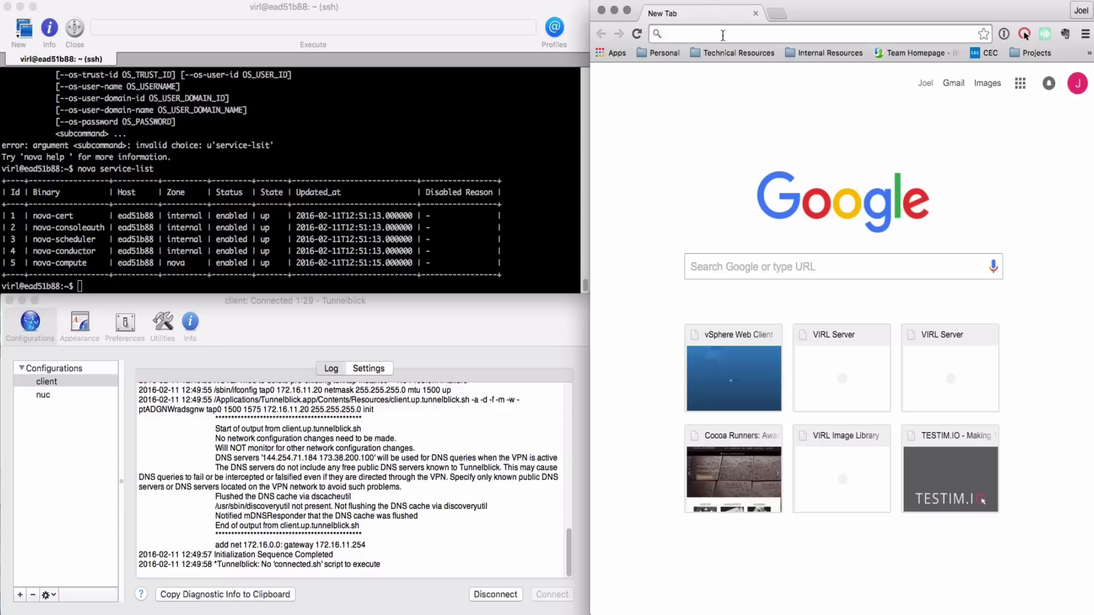
Load the VIRL UWM login page at 172.16.11.254 in the browser
{"action": "type", "text": "172.1"}
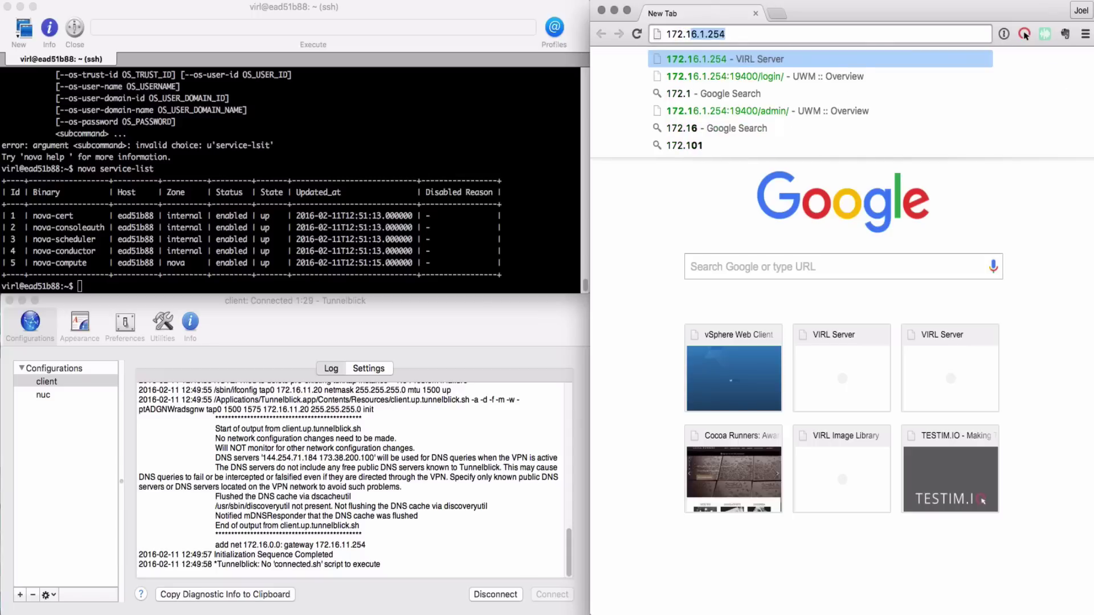
{"action": "type", "text": "6.11.254"}
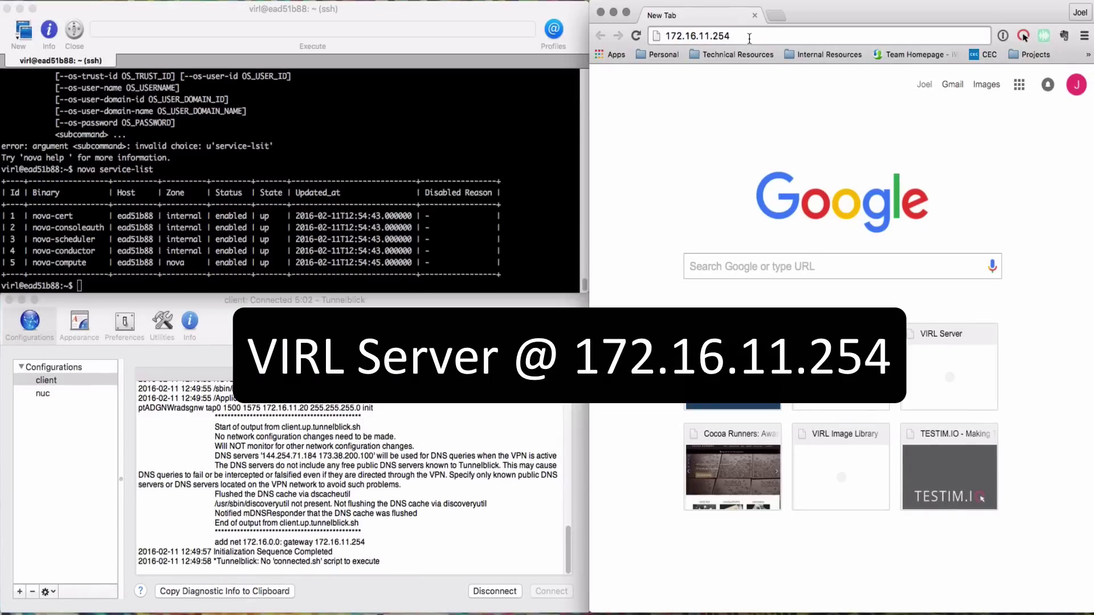
{"action": "key", "text": "Return"}
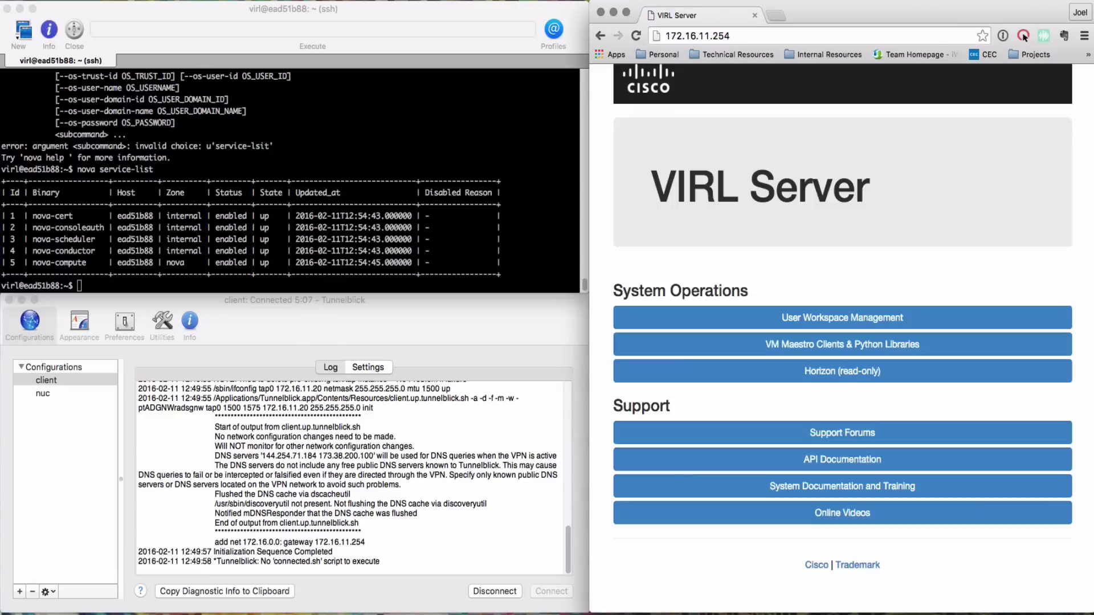
{"action": "left_click", "coordinate": [842, 317]}
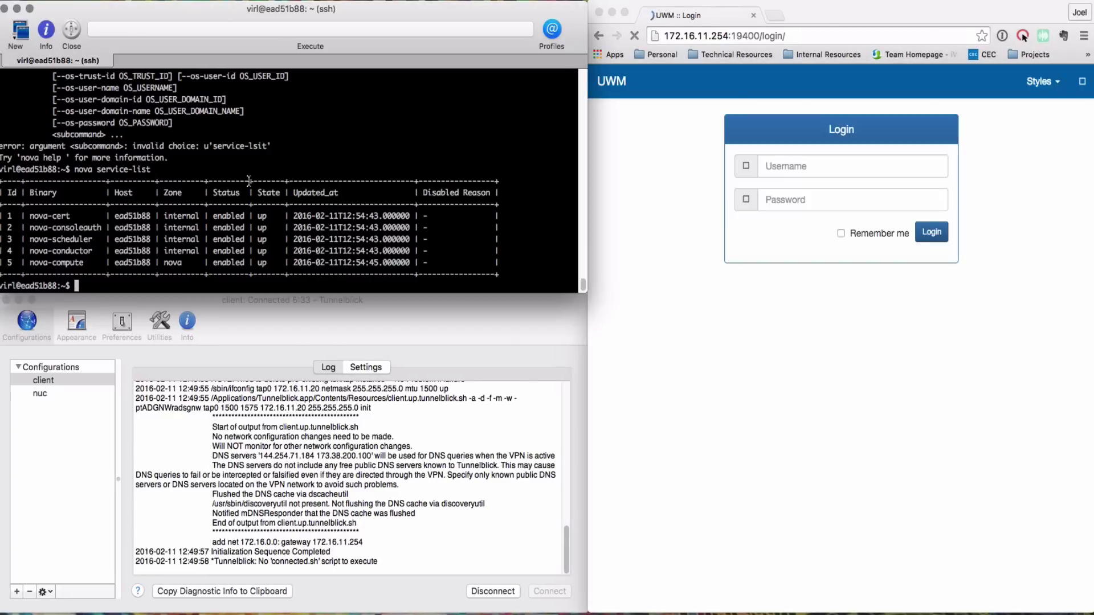
Exit the SSH session and run terraform show to select the guest password
{"action": "type", "text": "exit"}
{"action": "key", "text": "Return"}
{"action": "type", "text": "exit"}
{"action": "key", "text": "Return"}
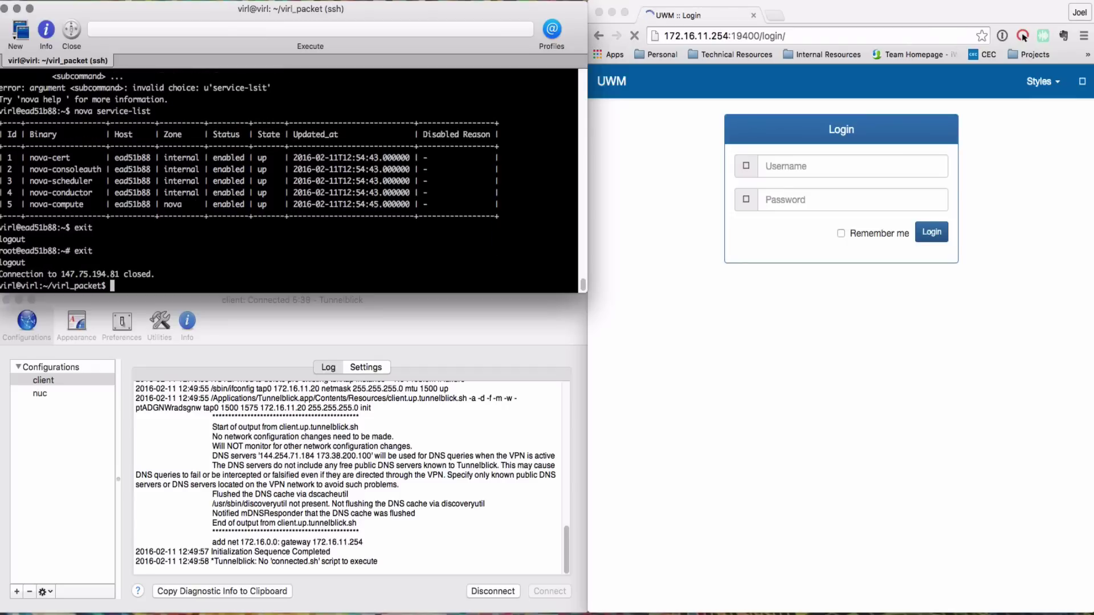
{"action": "type", "text": "terraform show"}
{"action": "key", "text": "Return"}
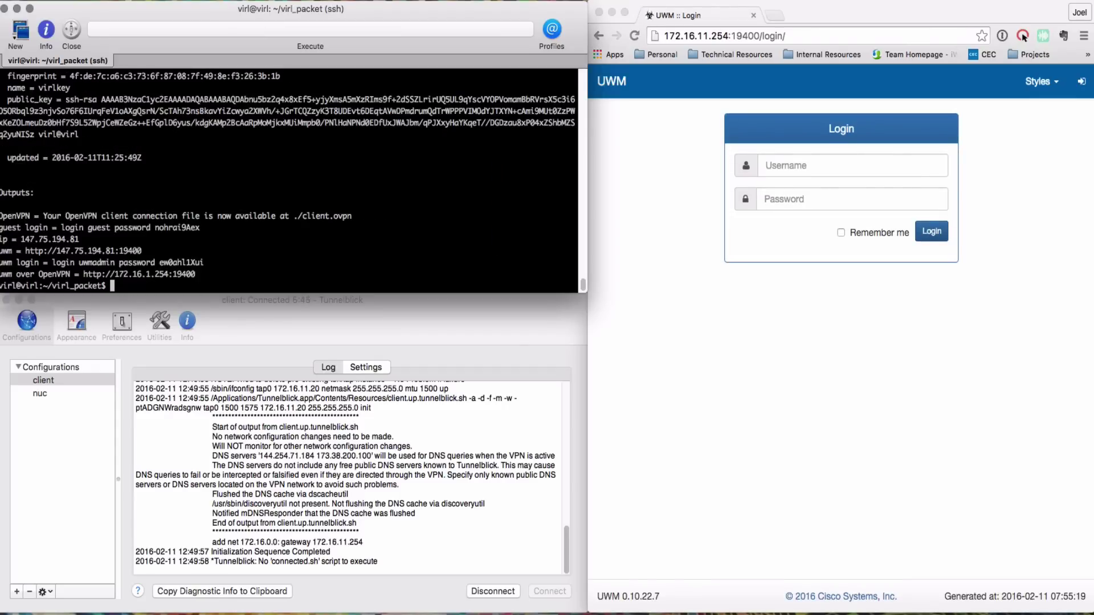
{"action": "double_click", "coordinate": [176, 228]}
Log in to UWM as guest with the copied password
{"action": "left_click", "coordinate": [852, 165]}
{"action": "type", "text": "guest"}
{"action": "key", "text": "Tab"}
{"action": "key", "text": "super+v"}
{"action": "key", "text": "Return"}
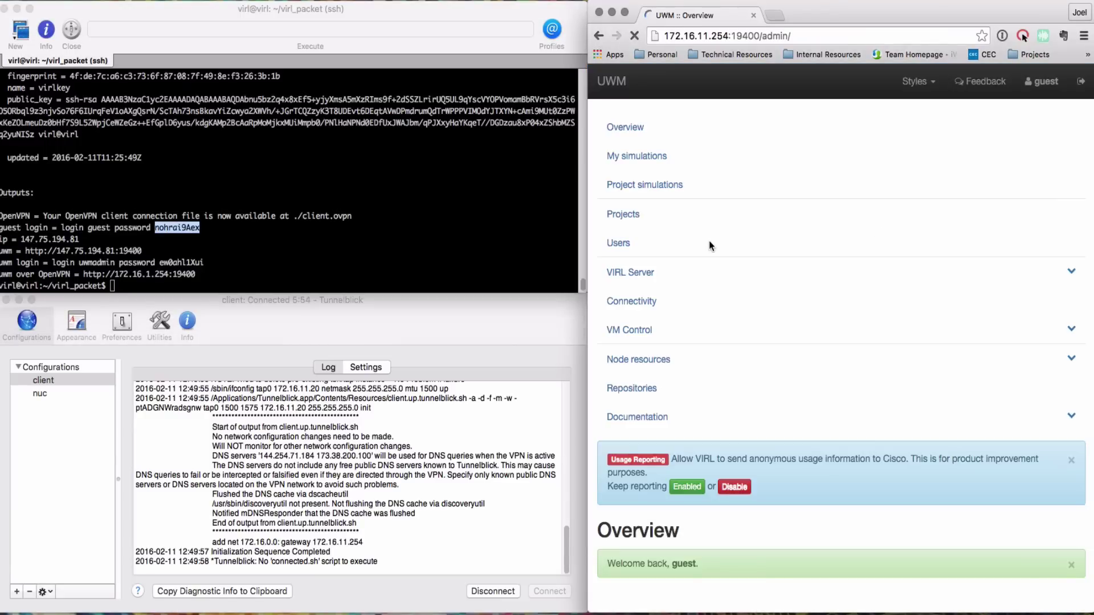
Decline saving the password and enlarge the Chrome window to fill the screen
{"action": "left_click", "coordinate": [885, 131]}
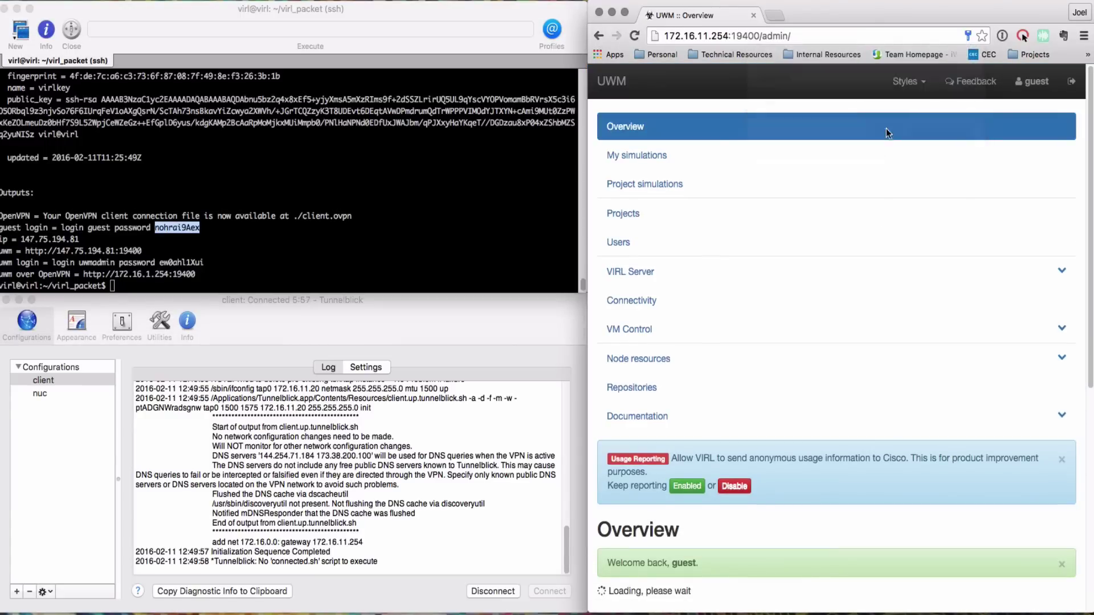
{"action": "left_click_drag", "start_coordinate": [868, 17], "coordinate": [272, 15]}
{"action": "left_click_drag", "start_coordinate": [499, 611], "coordinate": [1090, 612]}
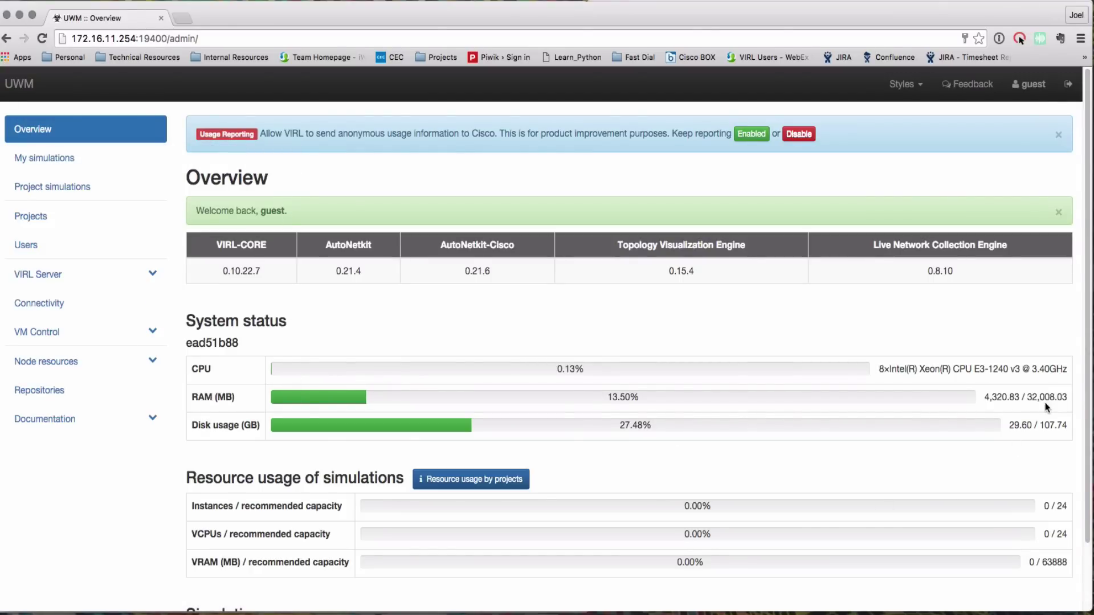
Browse the node images under Node resources, then go to My simulations
{"action": "left_click", "coordinate": [54, 361]}
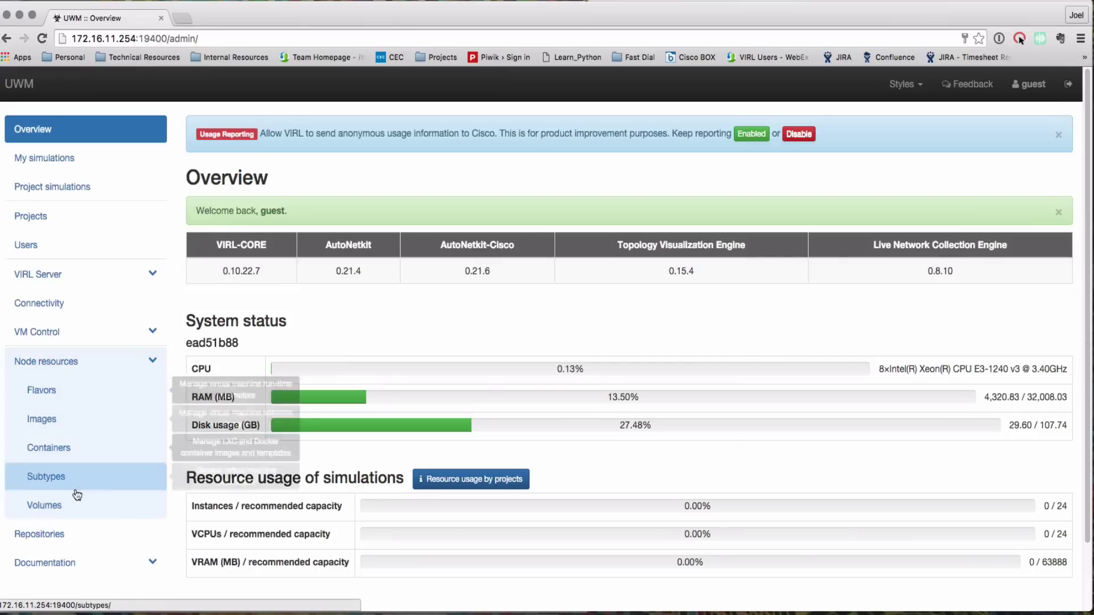
{"action": "left_click", "coordinate": [60, 419]}
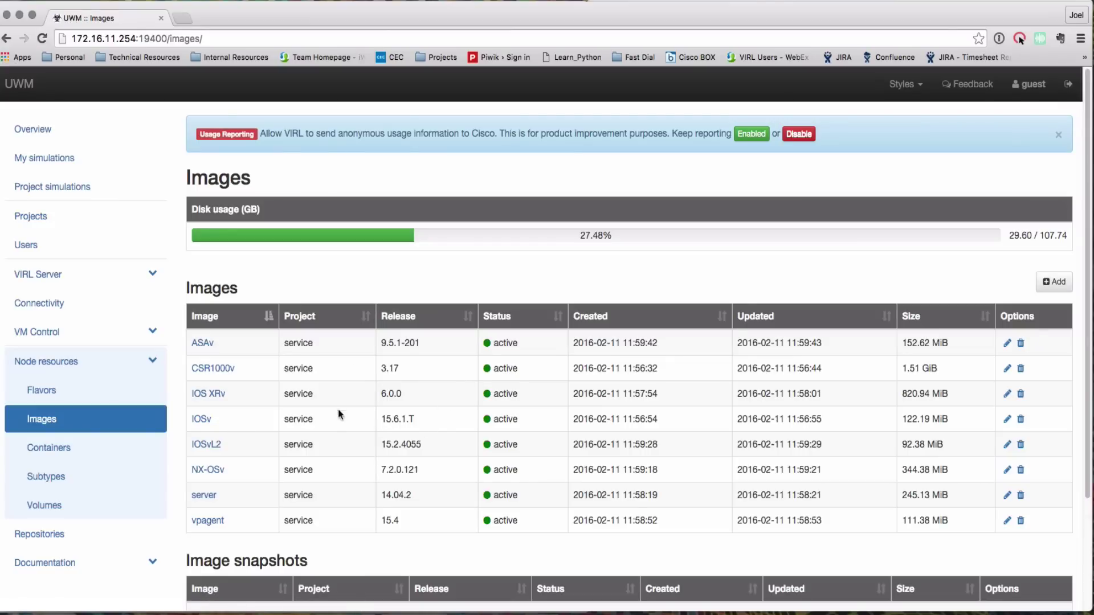
{"action": "scroll", "coordinate": [377, 487], "scroll_direction": "down", "scroll_amount": 5}
{"action": "scroll", "coordinate": [377, 486], "scroll_direction": "up", "scroll_amount": 5}
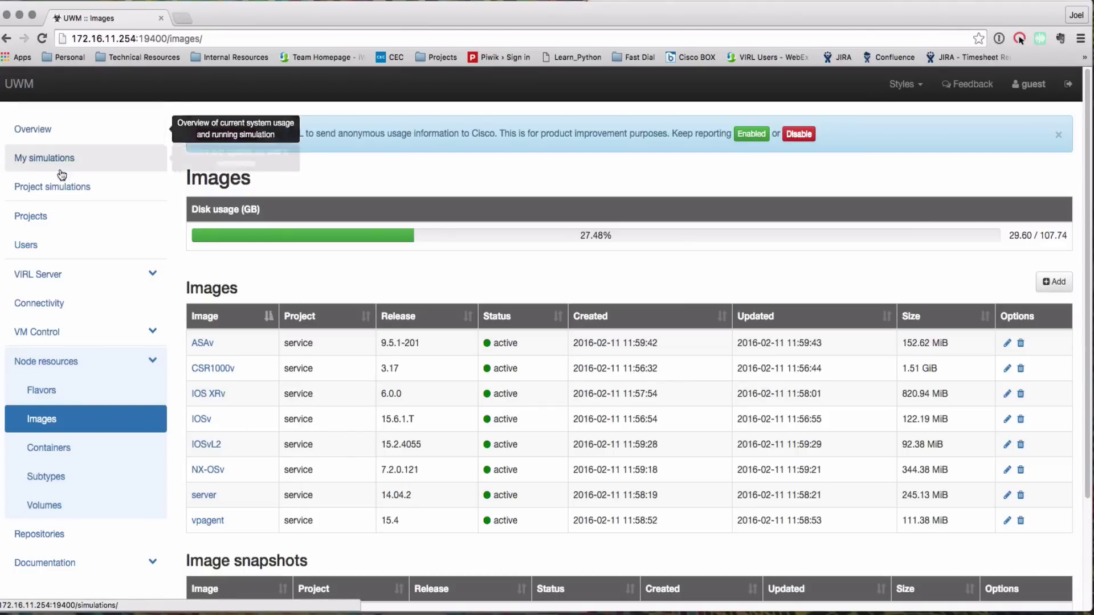
{"action": "left_click", "coordinate": [46, 158]}
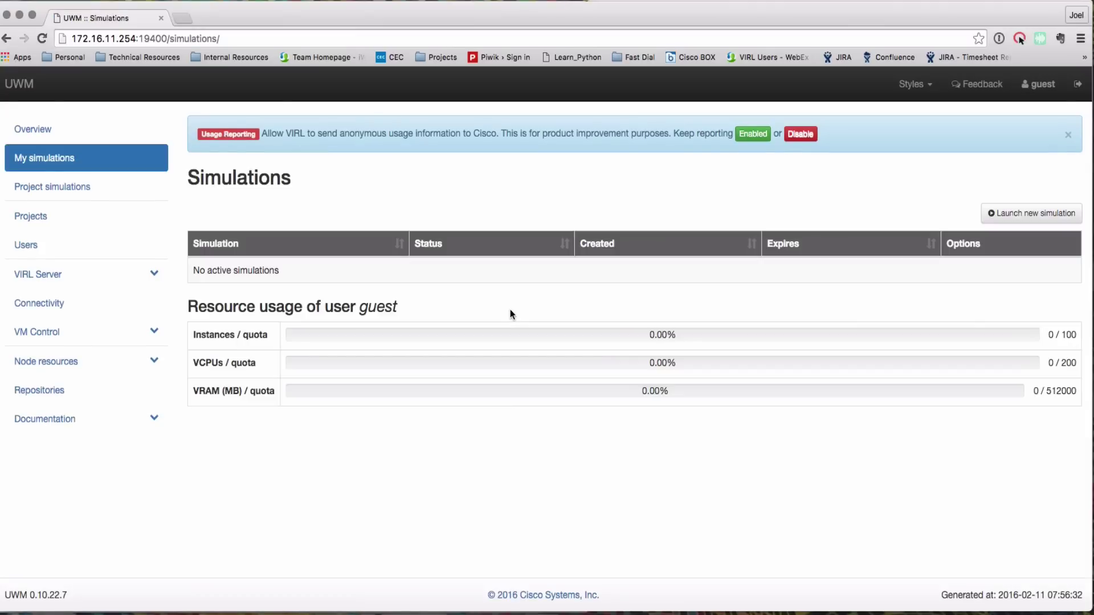
Start a new simulation launch and open a blank topology in VIRL Editor Alpha
{"action": "left_click", "coordinate": [1025, 214]}
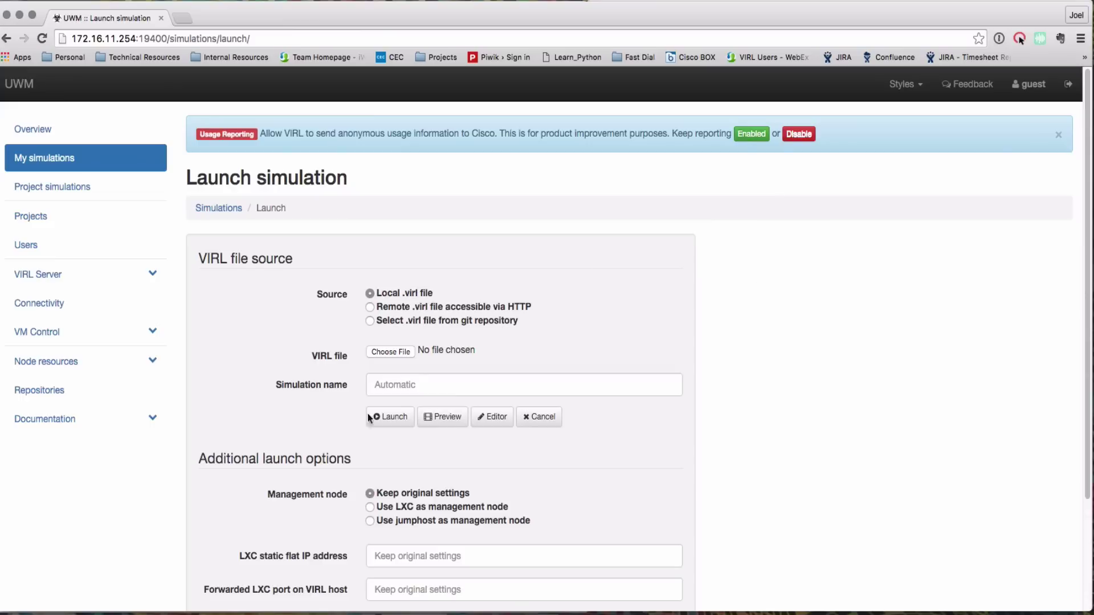
{"action": "left_click", "coordinate": [497, 424]}
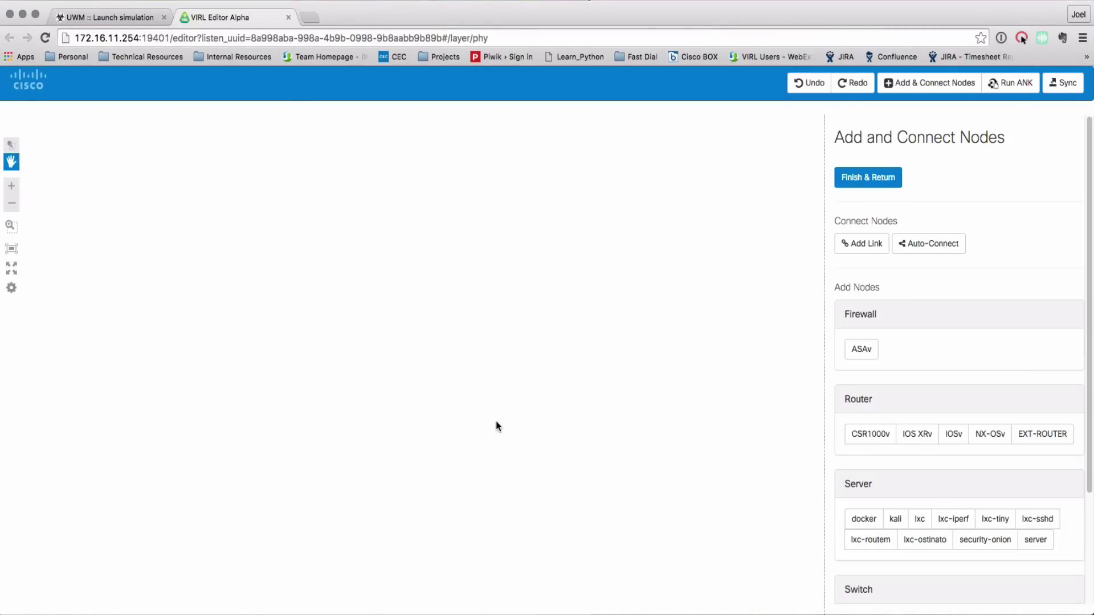
Place two IOS XRv routers and one IOSv, then auto-connect them in a triangle
{"action": "left_click", "coordinate": [916, 434]}
{"action": "left_click", "coordinate": [283, 327]}
{"action": "left_click", "coordinate": [953, 434]}
{"action": "left_click", "coordinate": [474, 235]}
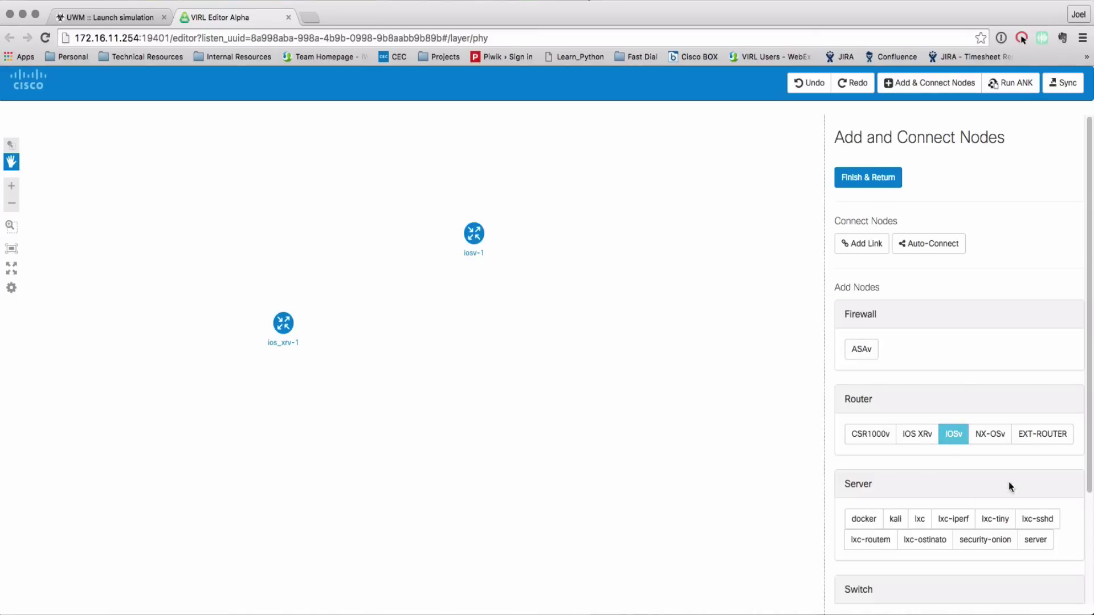
{"action": "left_click", "coordinate": [919, 439]}
{"action": "left_click", "coordinate": [474, 389]}
{"action": "left_click", "coordinate": [937, 245]}
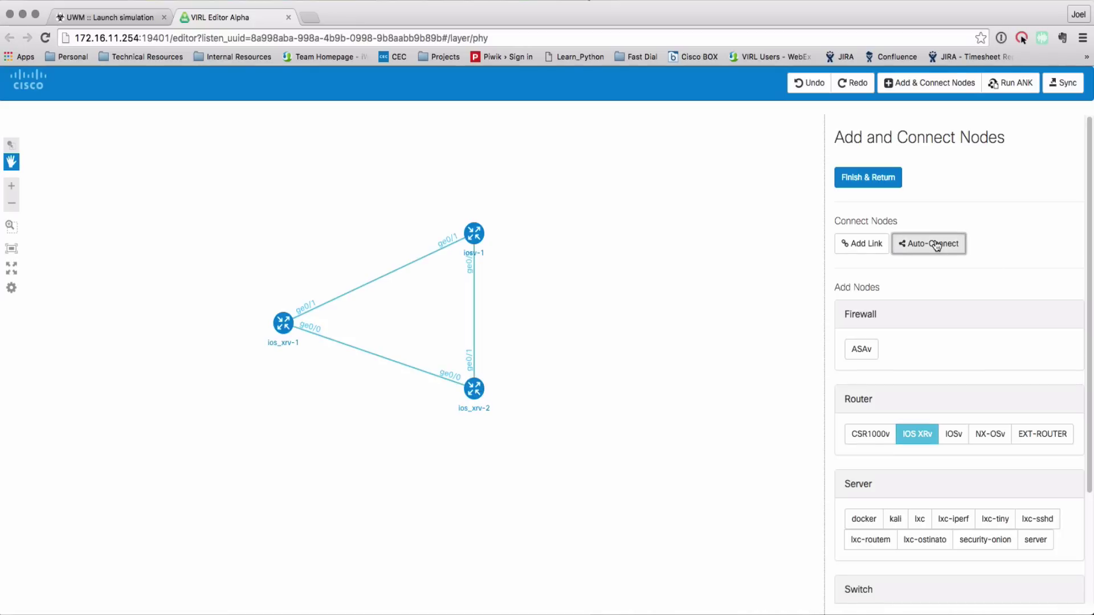
Run AutoNetkit, sync the topology to UWM, and launch it as packet
{"action": "left_click", "coordinate": [1019, 85]}
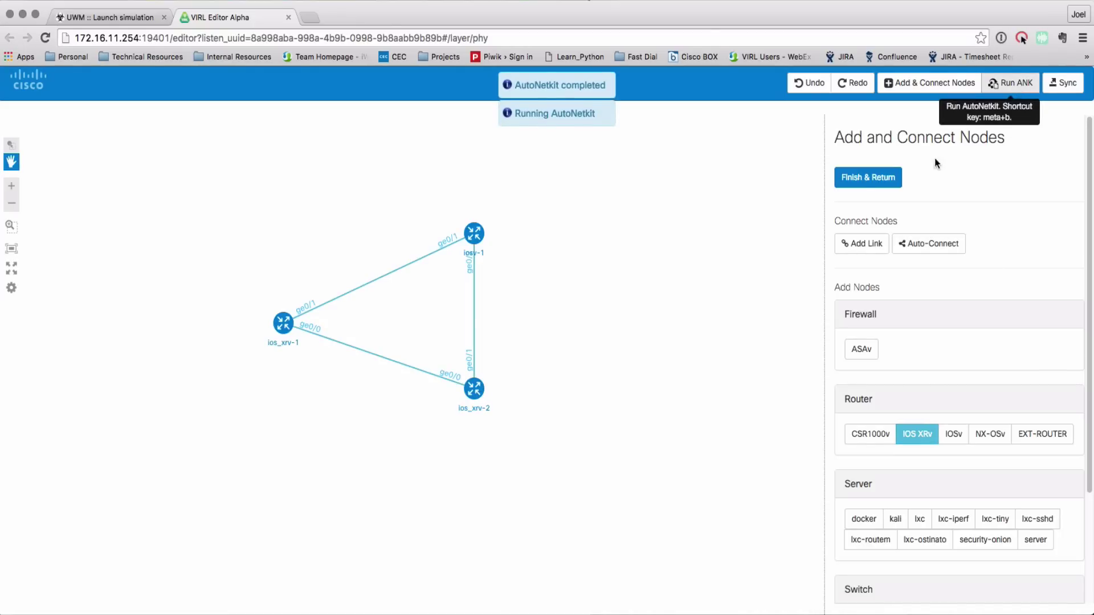
{"action": "left_click", "coordinate": [866, 178]}
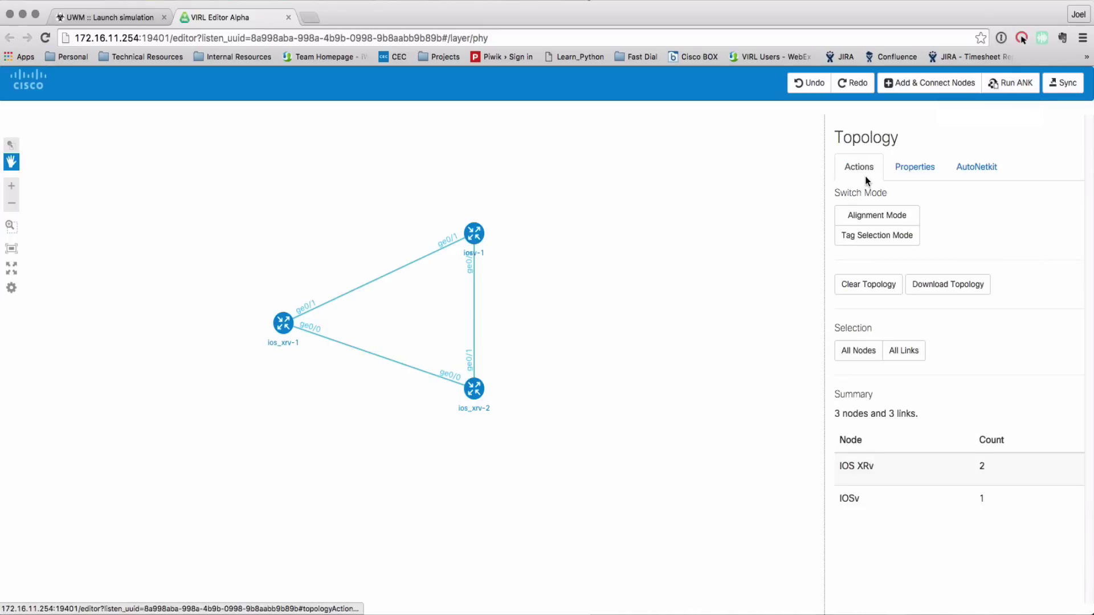
{"action": "left_click", "coordinate": [1060, 89]}
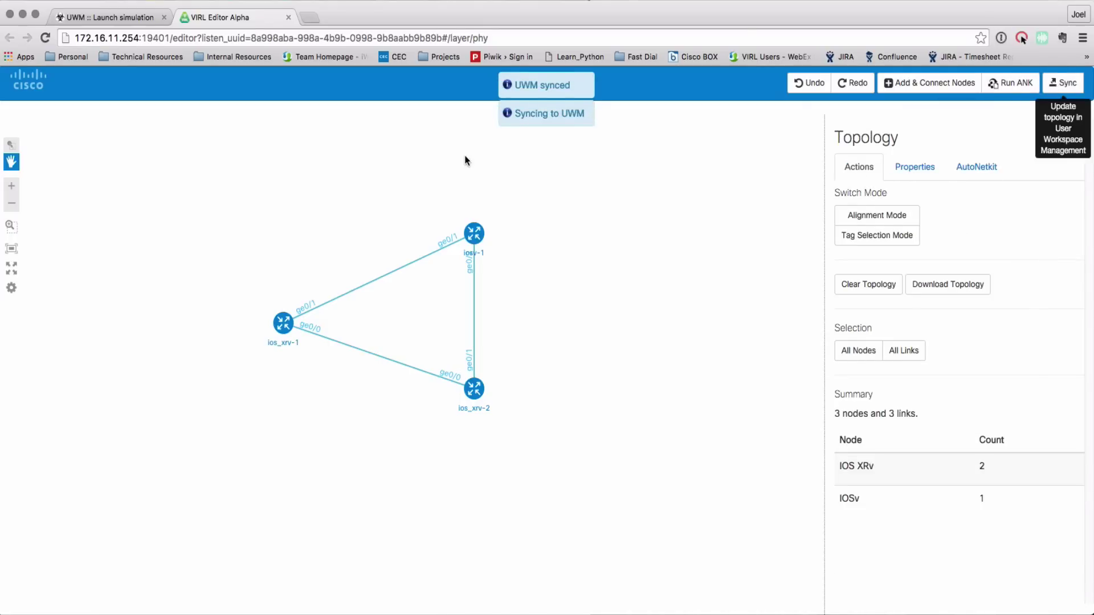
{"action": "left_click", "coordinate": [124, 20]}
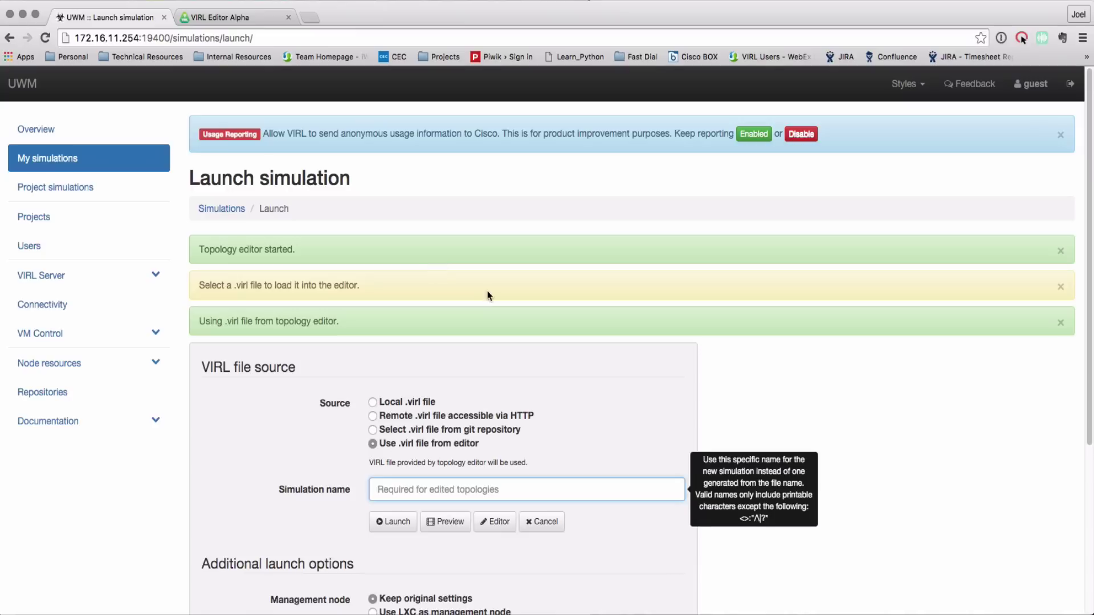
{"action": "type", "text": "packet.virl"}
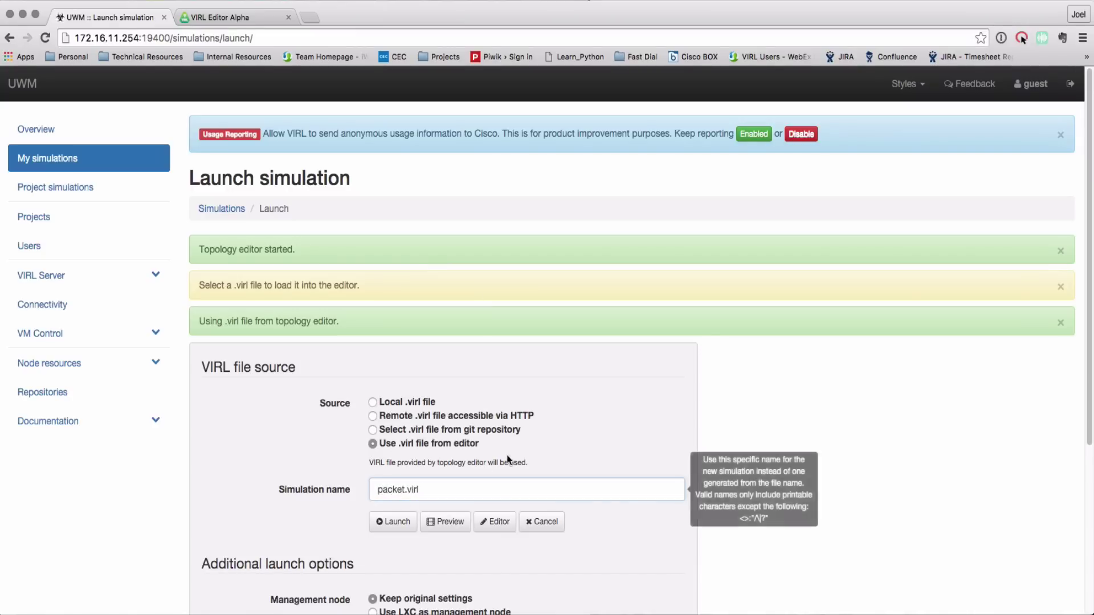
{"action": "left_click", "coordinate": [396, 522]}
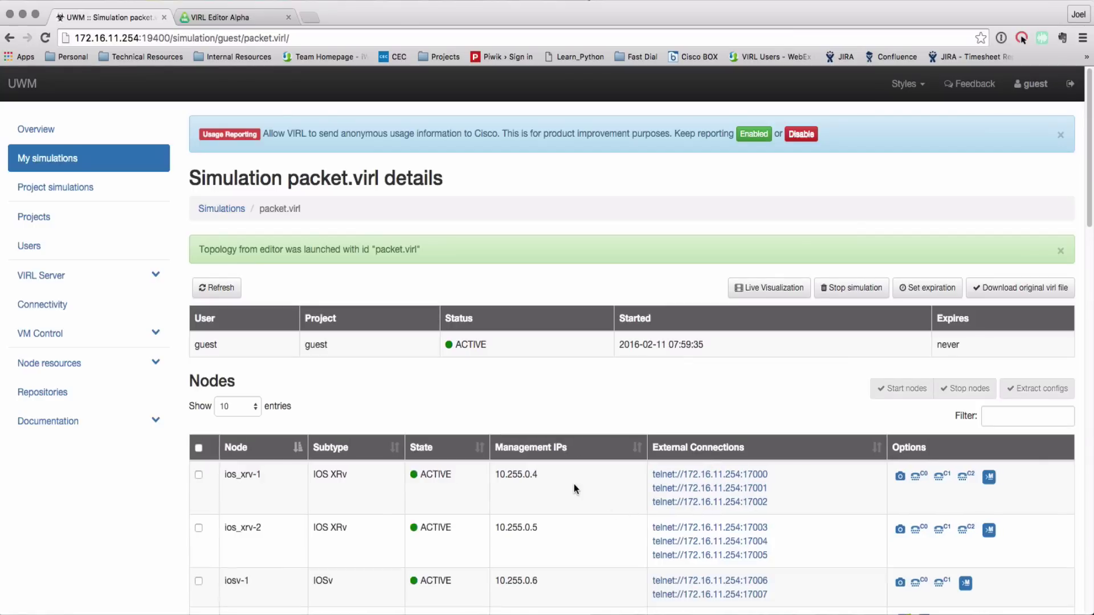
Scroll through the packet.virl simulation details and node table
{"action": "scroll", "coordinate": [573, 484], "scroll_direction": "down", "scroll_amount": 2}
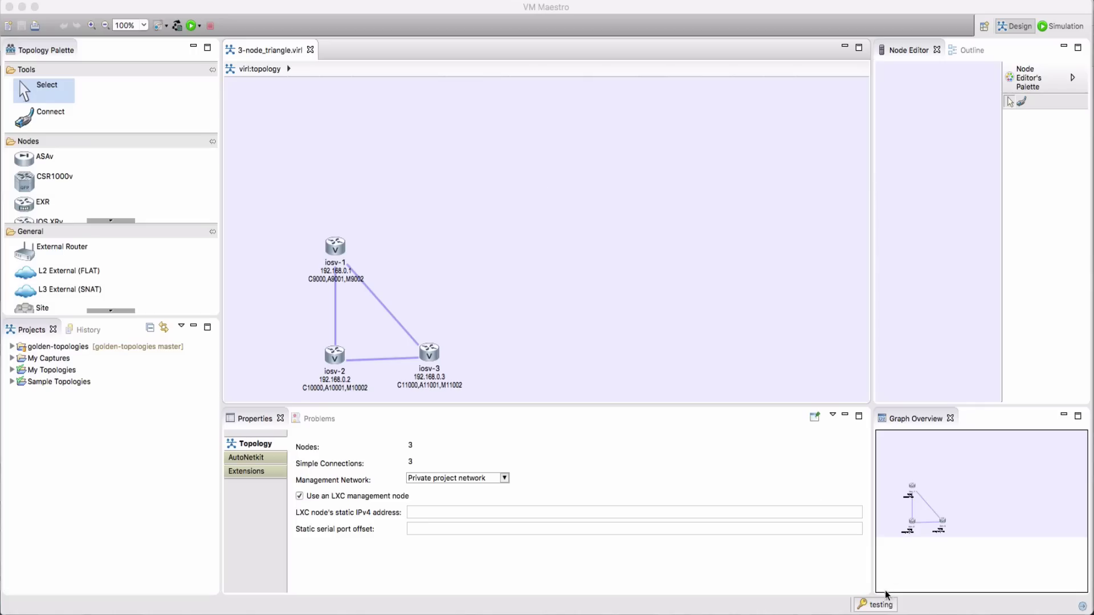
Add a Packet web services profile with base URI host 172.16.11.254
{"action": "left_click", "coordinate": [877, 605]}
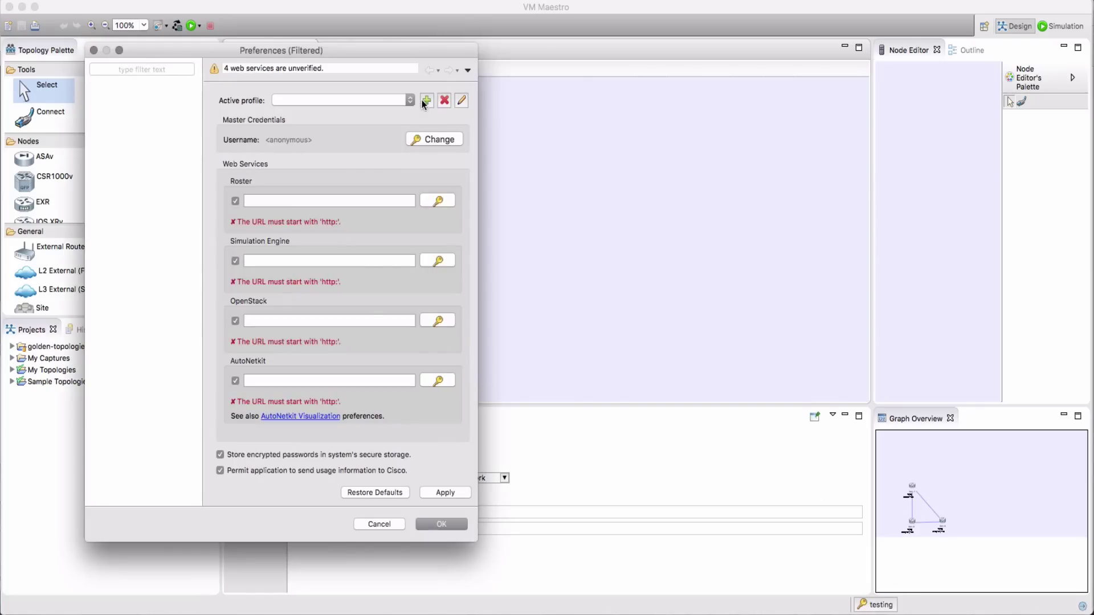
{"action": "left_click", "coordinate": [426, 100]}
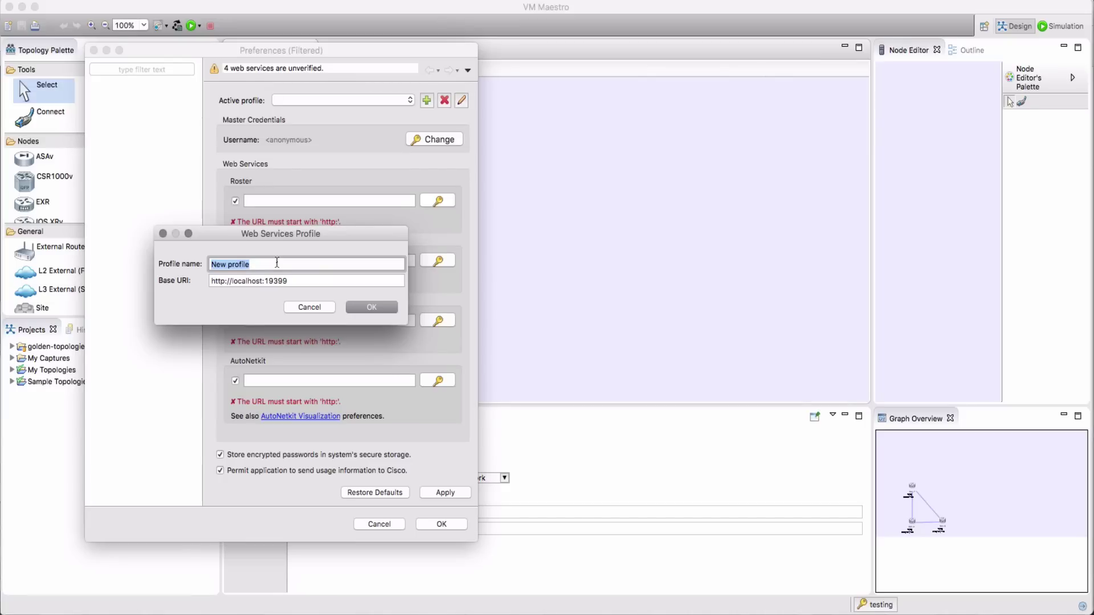
{"action": "type", "text": "Packet"}
{"action": "left_click", "coordinate": [245, 282]}
{"action": "left_click_drag", "start_coordinate": [231, 282], "coordinate": [262, 281]}
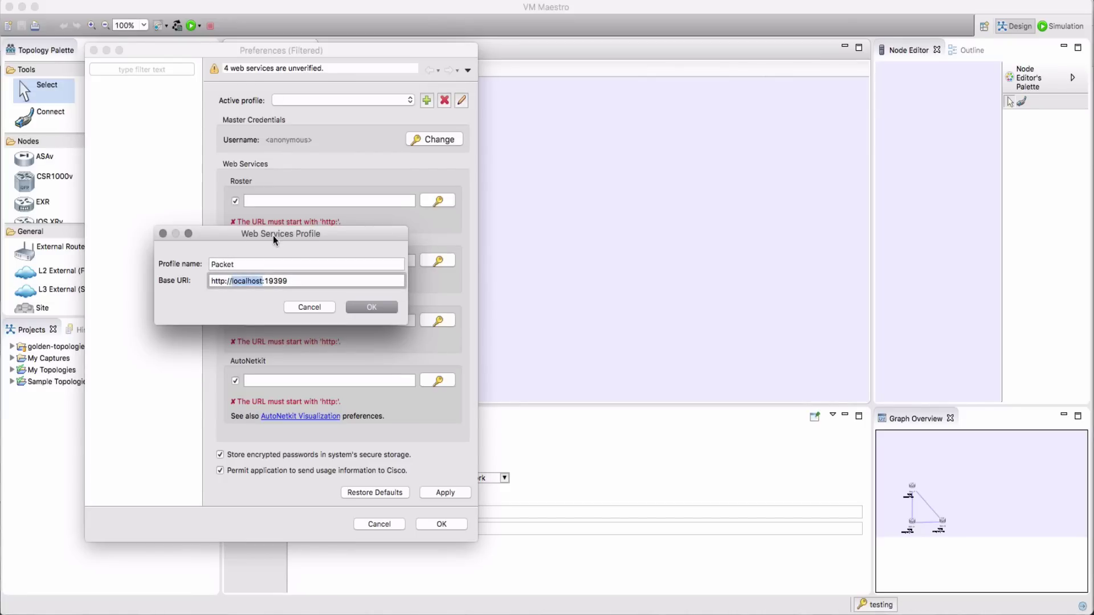
{"action": "type", "text": "172.16.11.254"}
{"action": "left_click", "coordinate": [369, 308]}
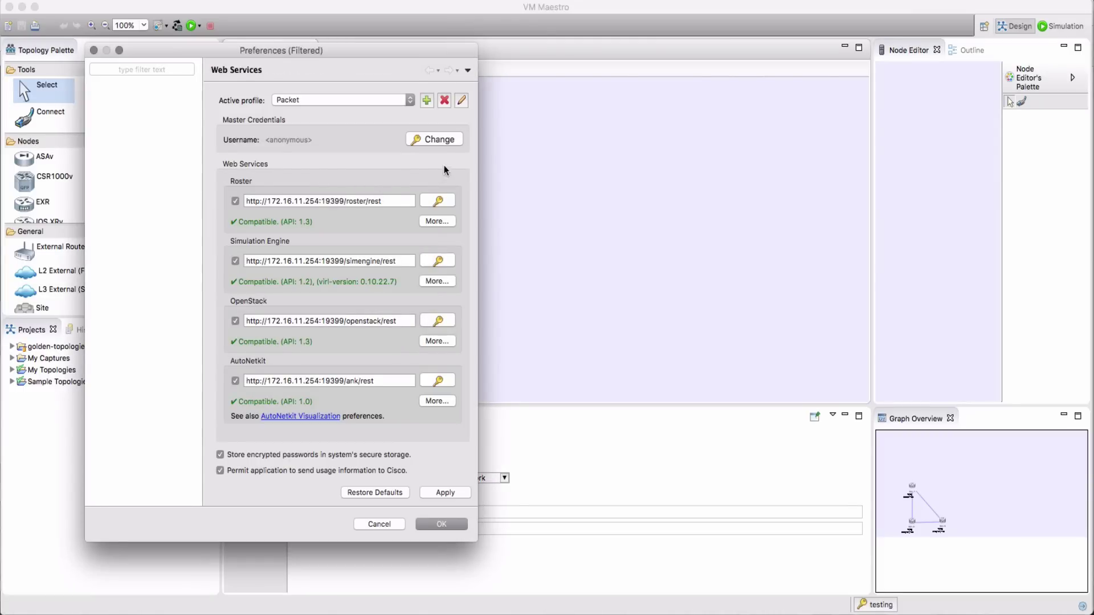
Enter the guest username and password for all web services, then apply and close Preferences
{"action": "left_click", "coordinate": [443, 144]}
{"action": "key", "text": "super+Tab"}
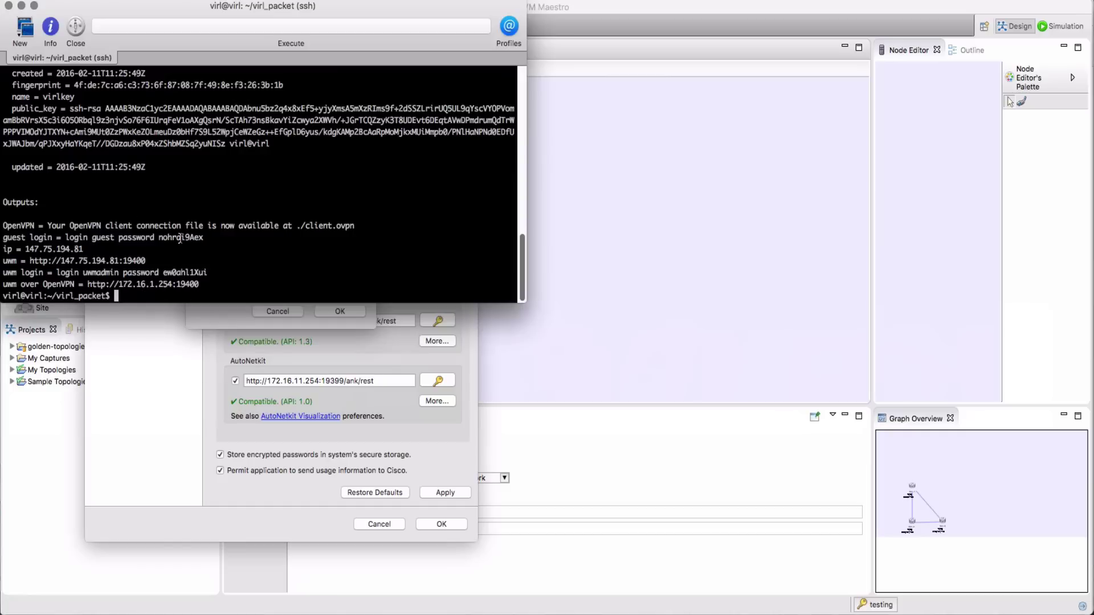
{"action": "double_click", "coordinate": [181, 238]}
{"action": "key", "text": "super+c"}
{"action": "key", "text": "super+Tab"}
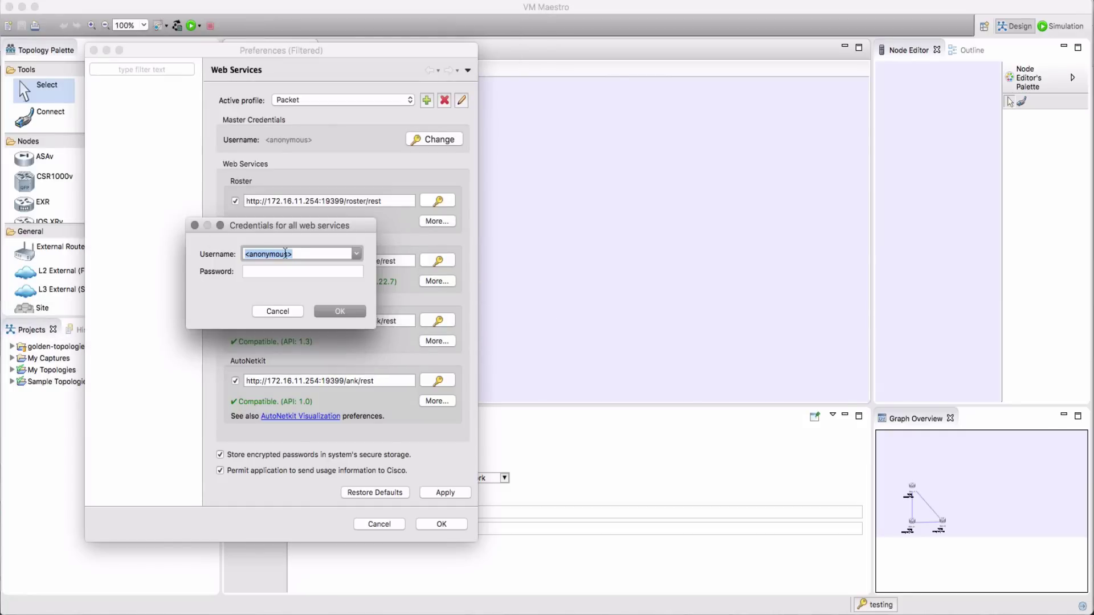
{"action": "type", "text": "guest"}
{"action": "key", "text": "Tab"}
{"action": "type", "text": "guest"}
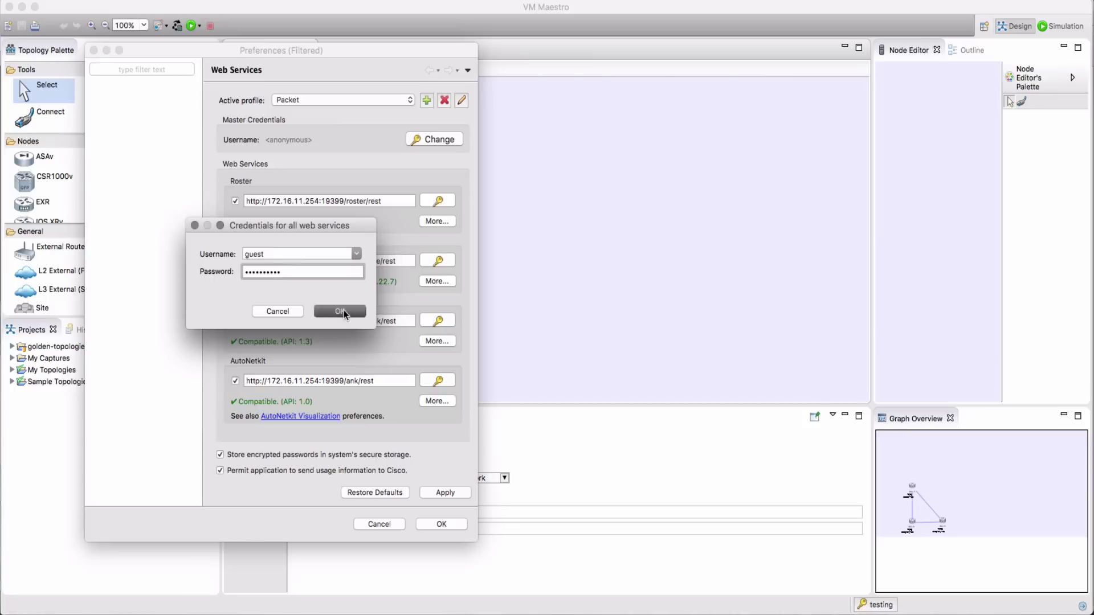
{"action": "left_click", "coordinate": [342, 312]}
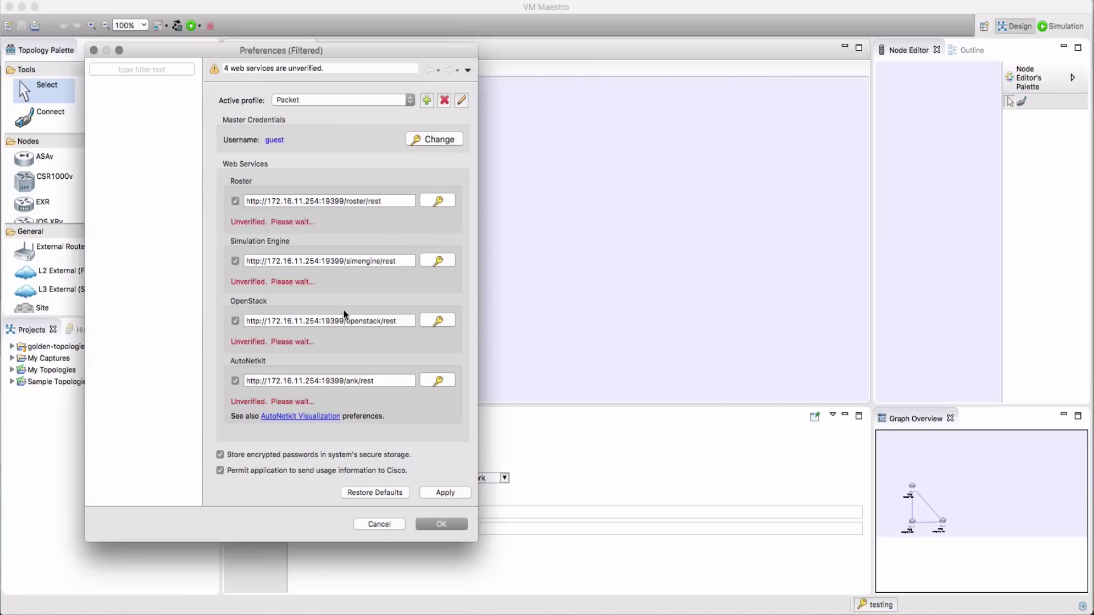
{"action": "left_click", "coordinate": [445, 492]}
{"action": "left_click", "coordinate": [439, 523]}
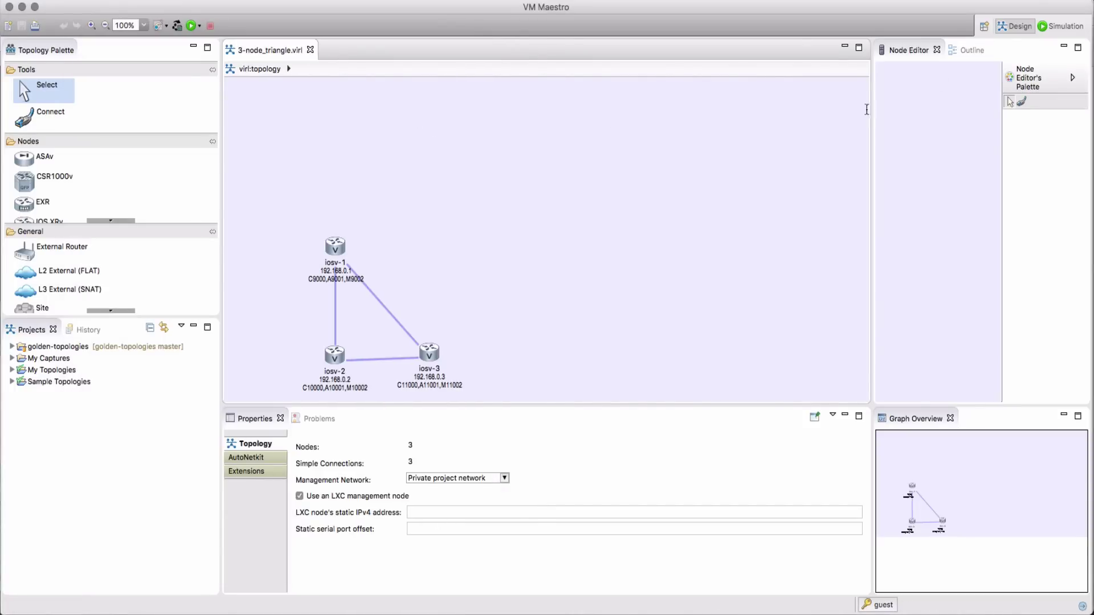
Switch to the Simulation perspective and view the running packet.virl simulation
{"action": "left_click", "coordinate": [1060, 26]}
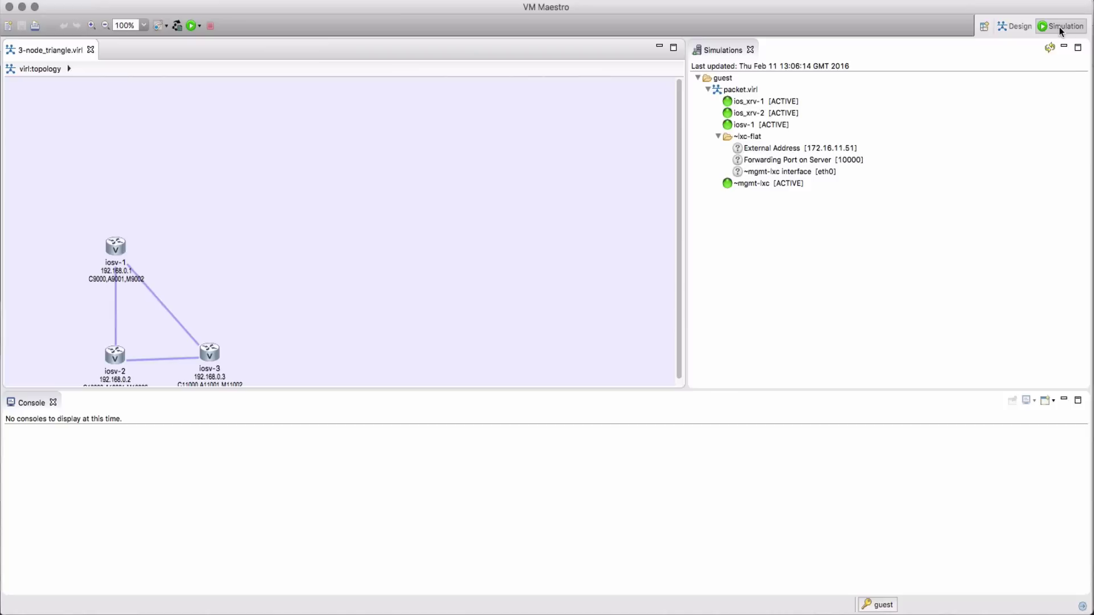
{"action": "right_click", "coordinate": [750, 93]}
{"action": "left_click", "coordinate": [752, 95]}
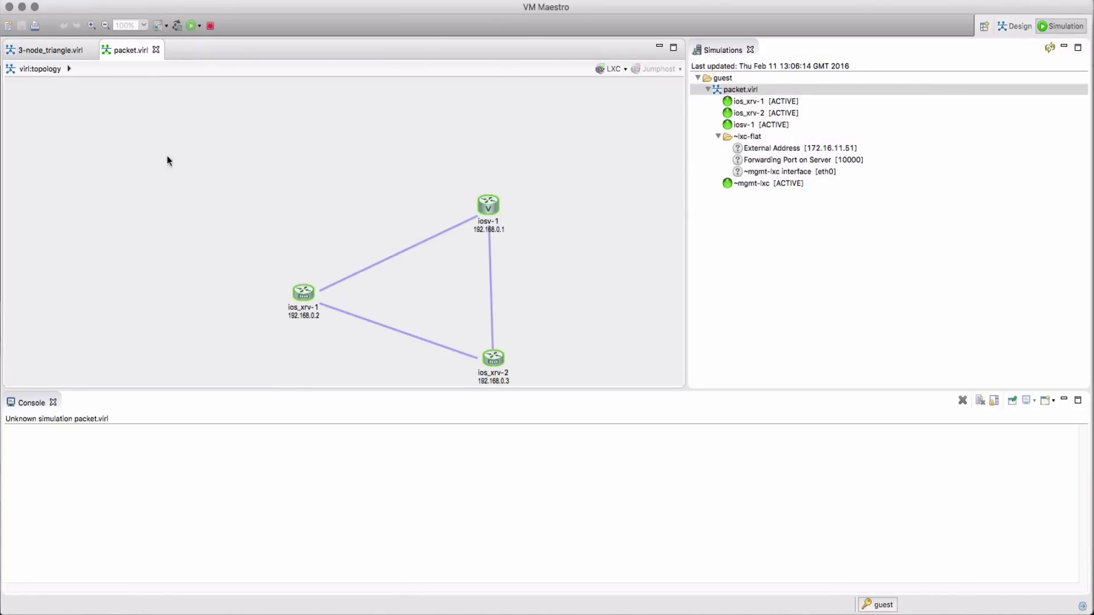
Telnet to ios_xrv-1's console port and log in, then return to 3-node_triangle.virl
{"action": "right_click", "coordinate": [303, 297]}
{"action": "mouse_move", "coordinate": [354, 319]}
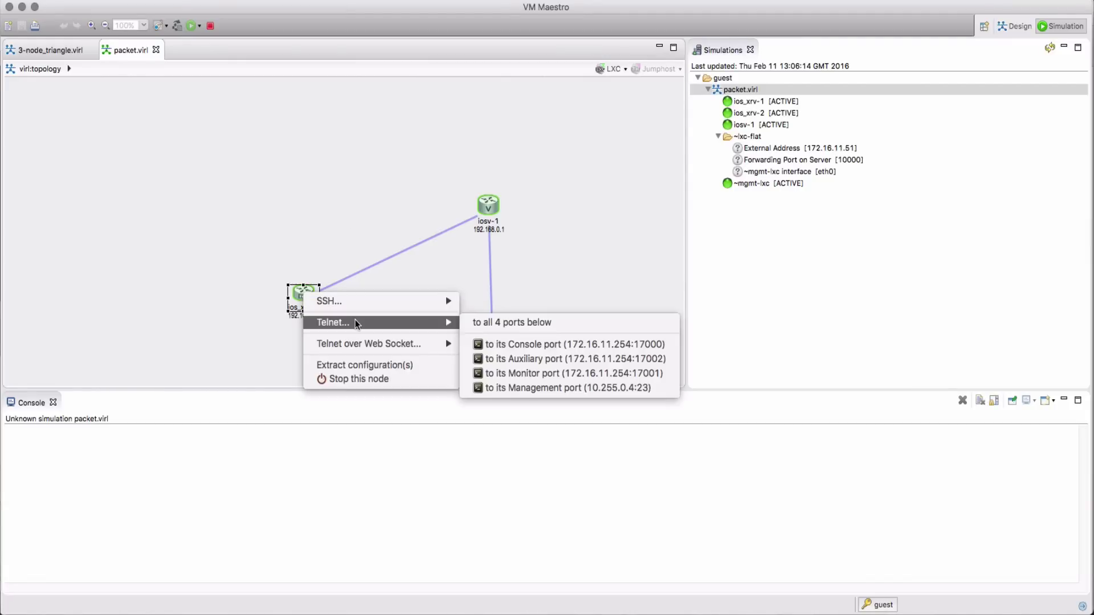
{"action": "left_click", "coordinate": [519, 346]}
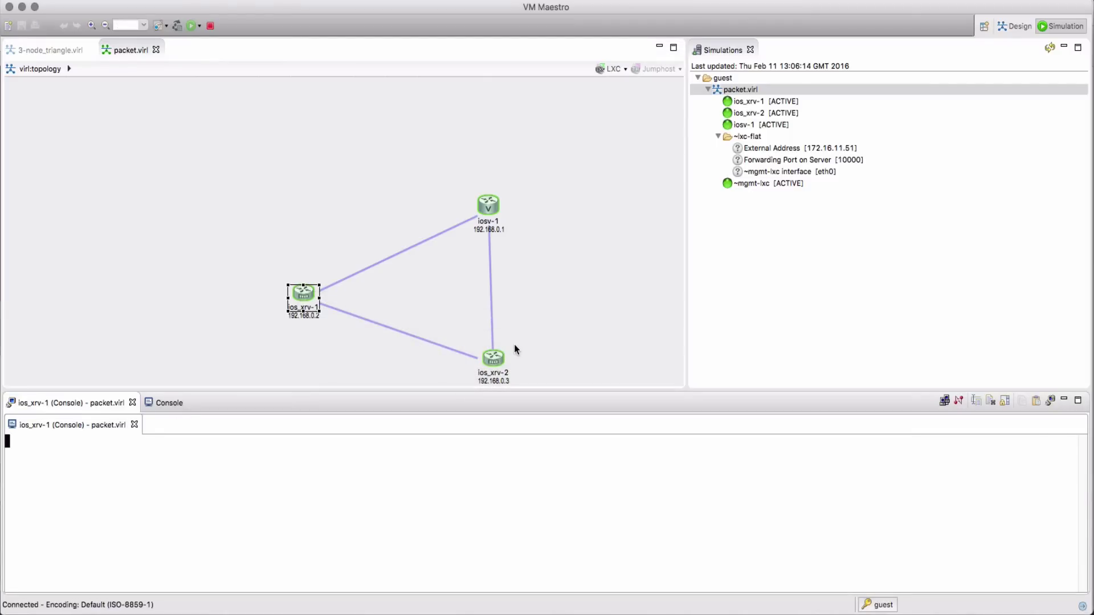
{"action": "type", "text": "cisco"}
{"action": "key", "text": "Return"}
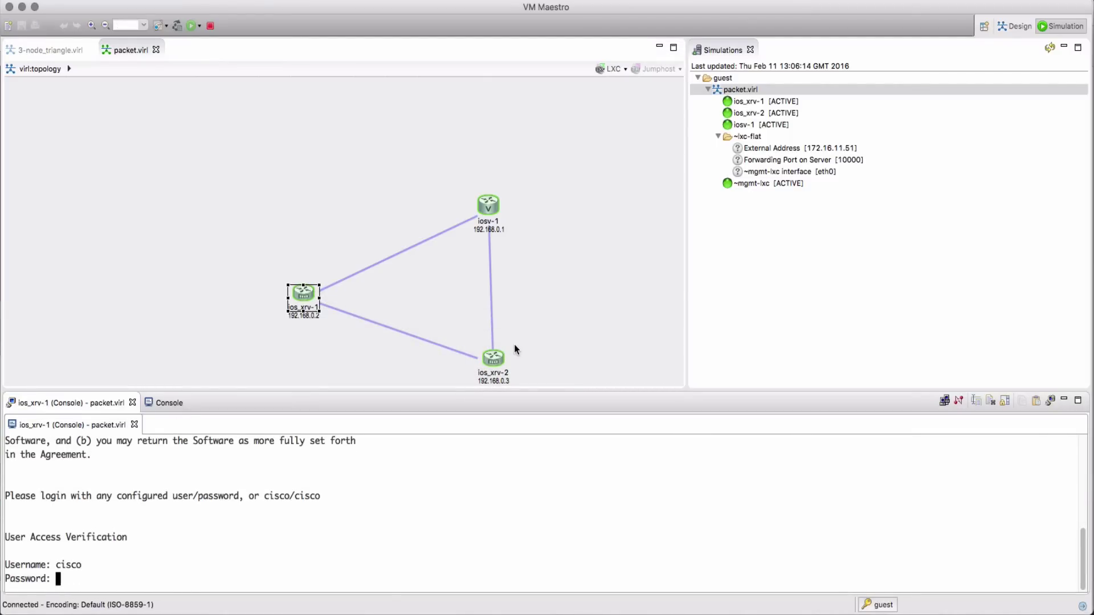
{"action": "type", "text": "cisco"}
{"action": "key", "text": "Return"}
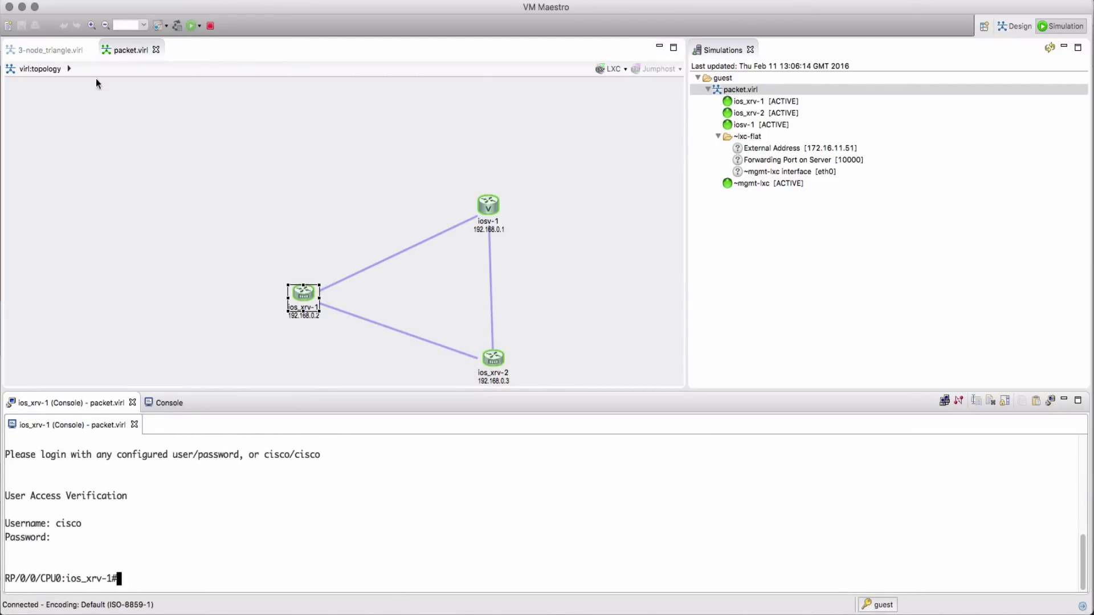
{"action": "left_click", "coordinate": [51, 50]}
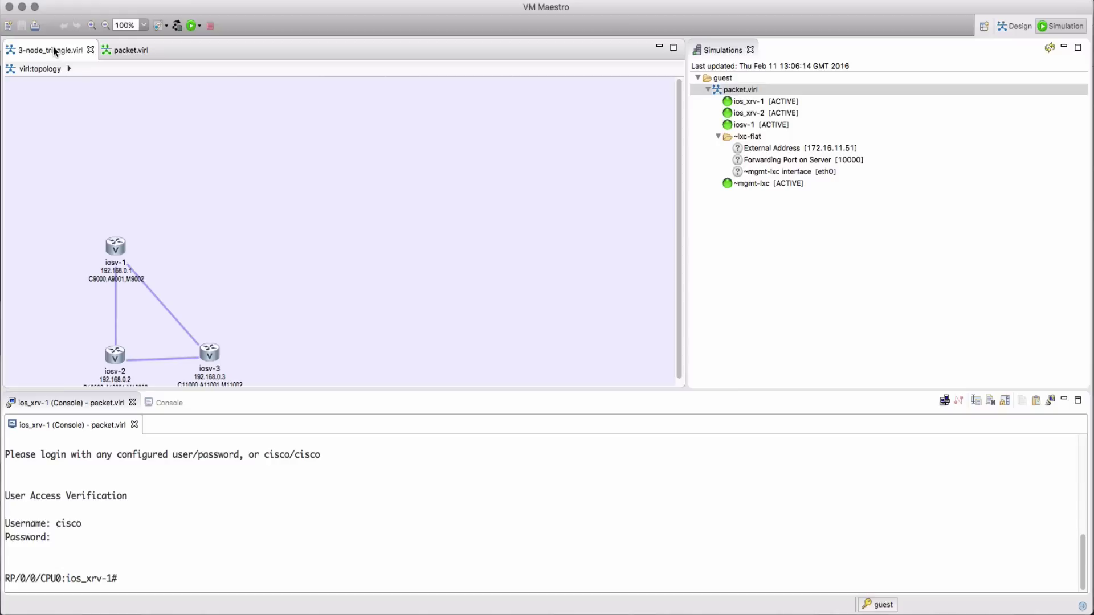
Launch the 3-node_triangle simulation and open iosv-2's static console at the iosv-2> prompt
{"action": "left_click", "coordinate": [192, 25]}
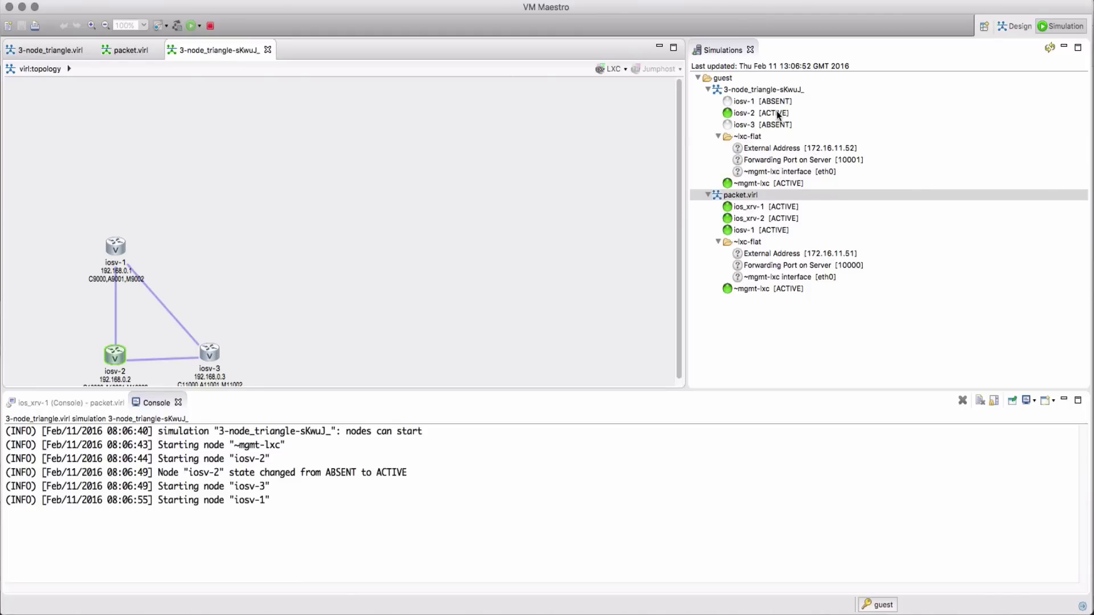
{"action": "right_click", "coordinate": [777, 114]}
{"action": "mouse_move", "coordinate": [793, 117]}
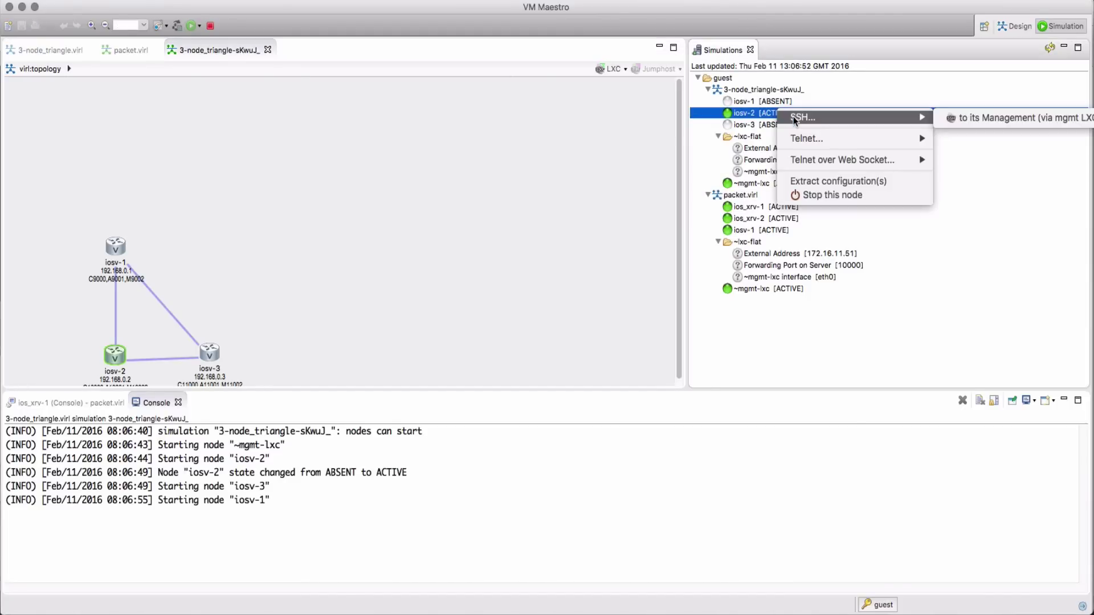
{"action": "mouse_move", "coordinate": [794, 139]}
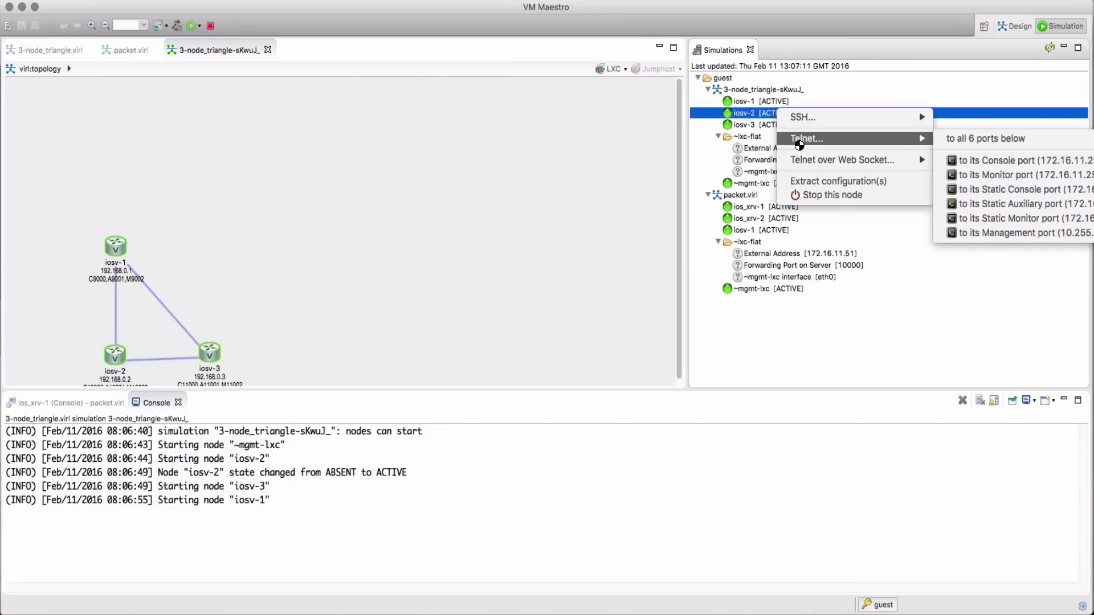
{"action": "left_click", "coordinate": [972, 190]}
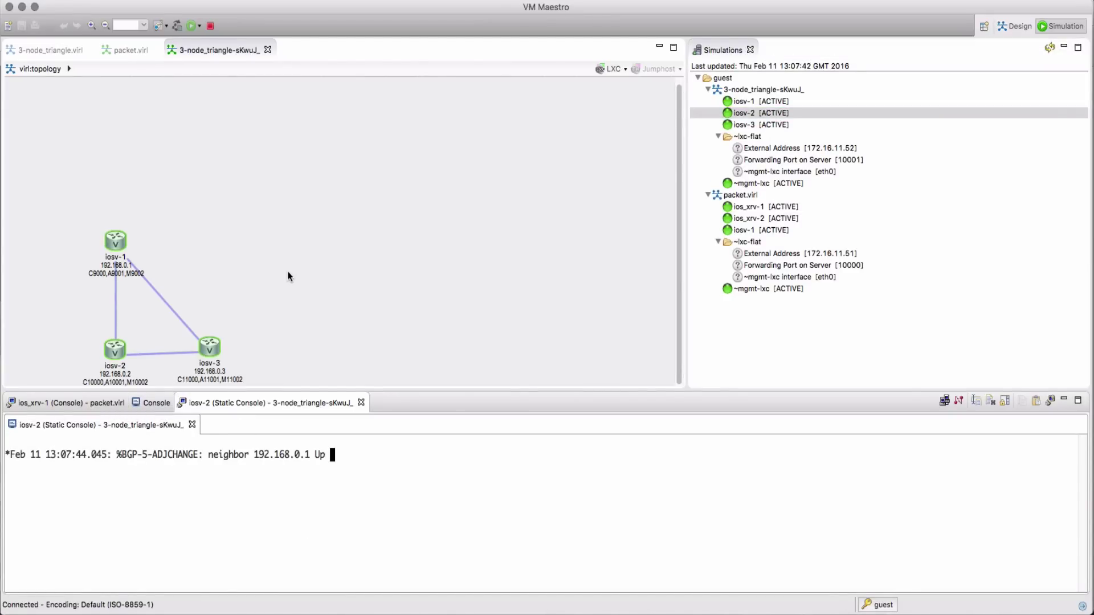
{"action": "key", "text": "Return"}
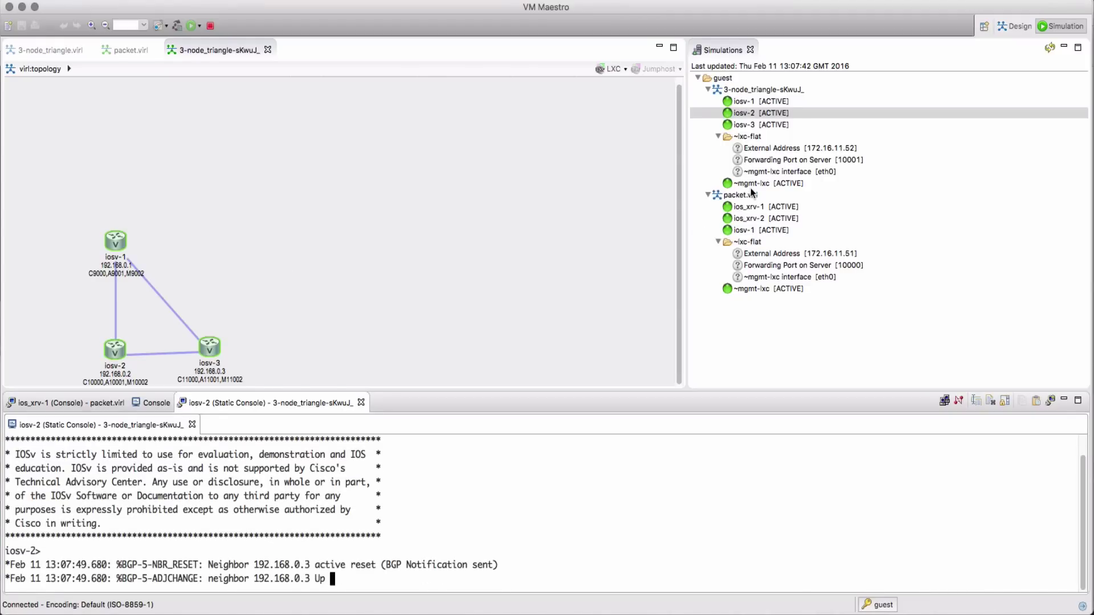
Telnet from a new iTerm tab to 172.16.11.52 port 11000, then select iosv-3 in VM Maestro
{"action": "key", "text": "super+Tab"}
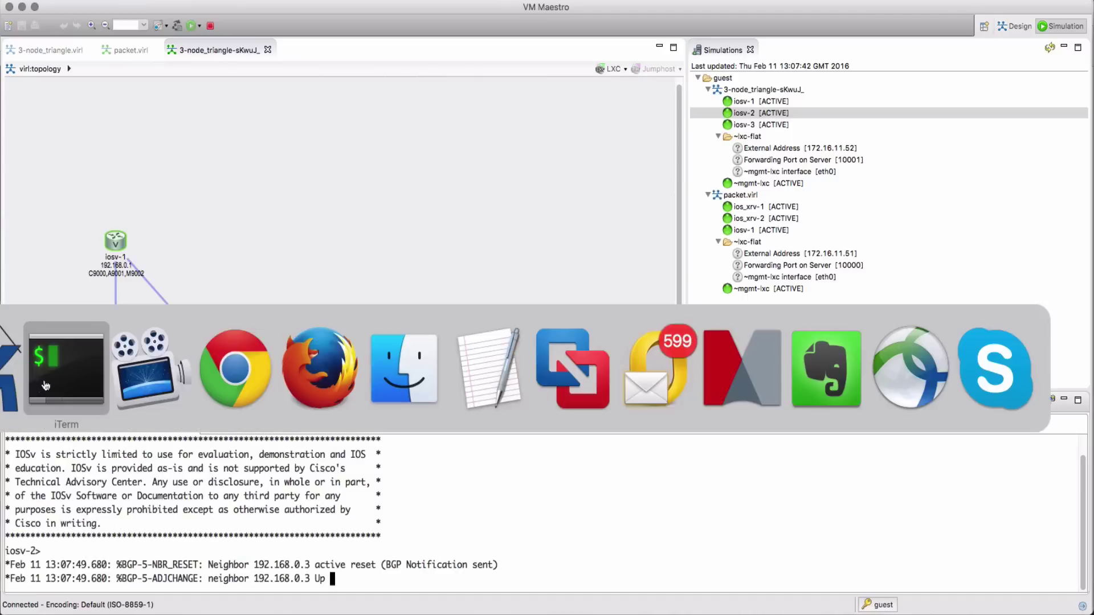
{"action": "key", "text": "super+t"}
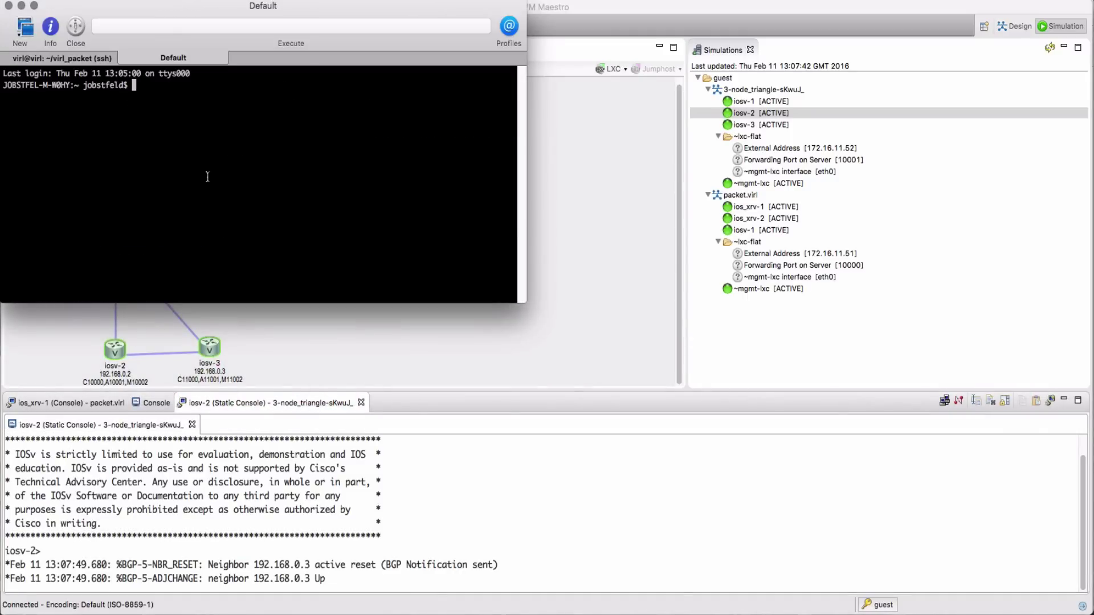
{"action": "type", "text": "telnet 172."}
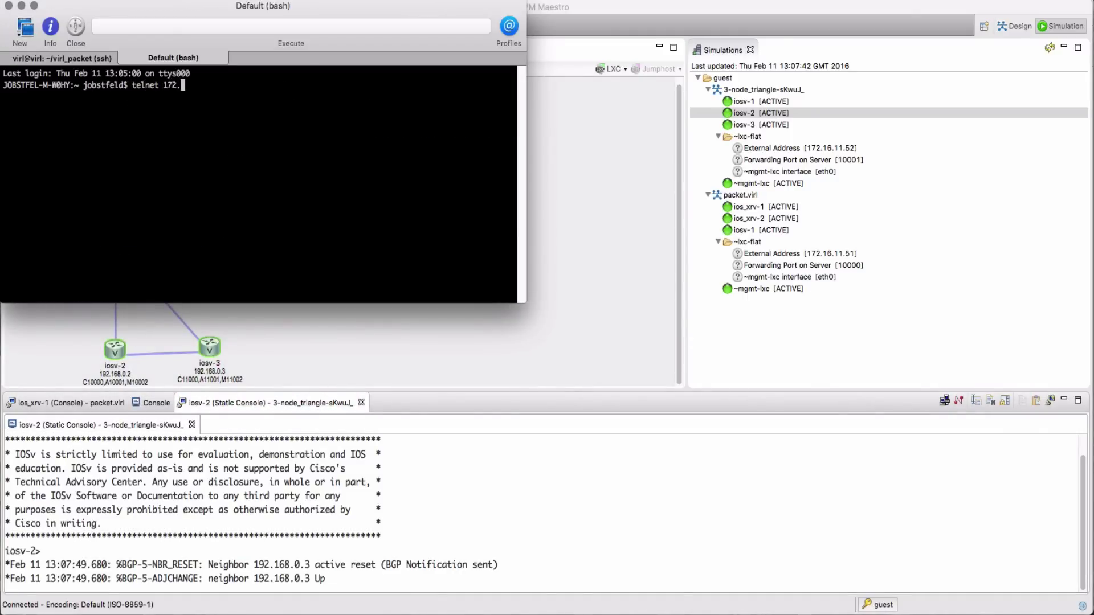
{"action": "type", "text": "16.11.52 11000"}
{"action": "key", "text": "Return"}
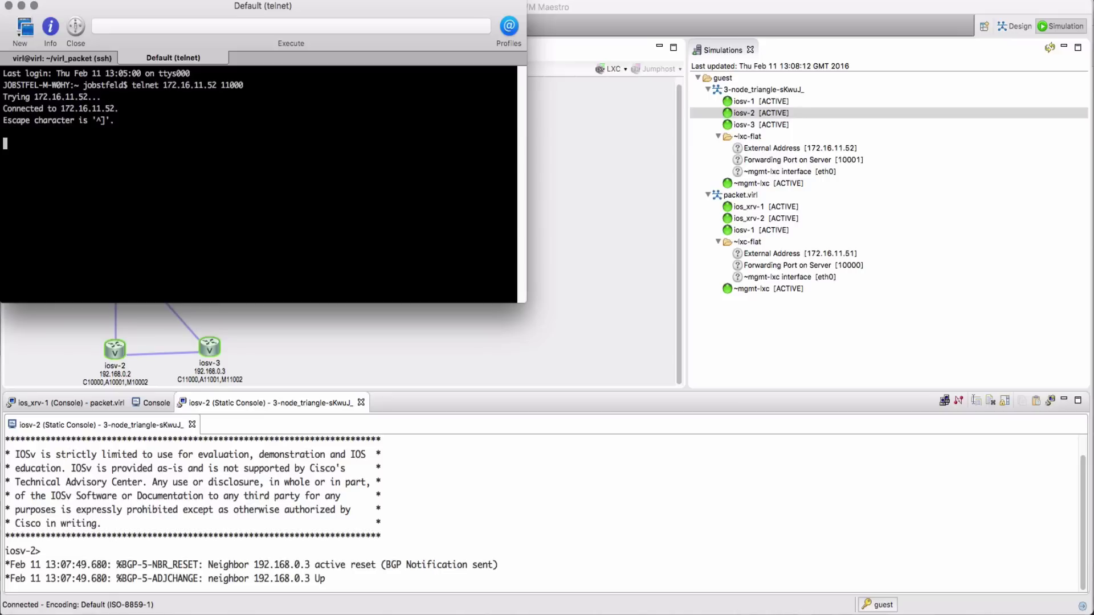
{"action": "key", "text": "Return"}
{"action": "key", "text": "Return"}
{"action": "key", "text": "Return"}
{"action": "key", "text": "Return"}
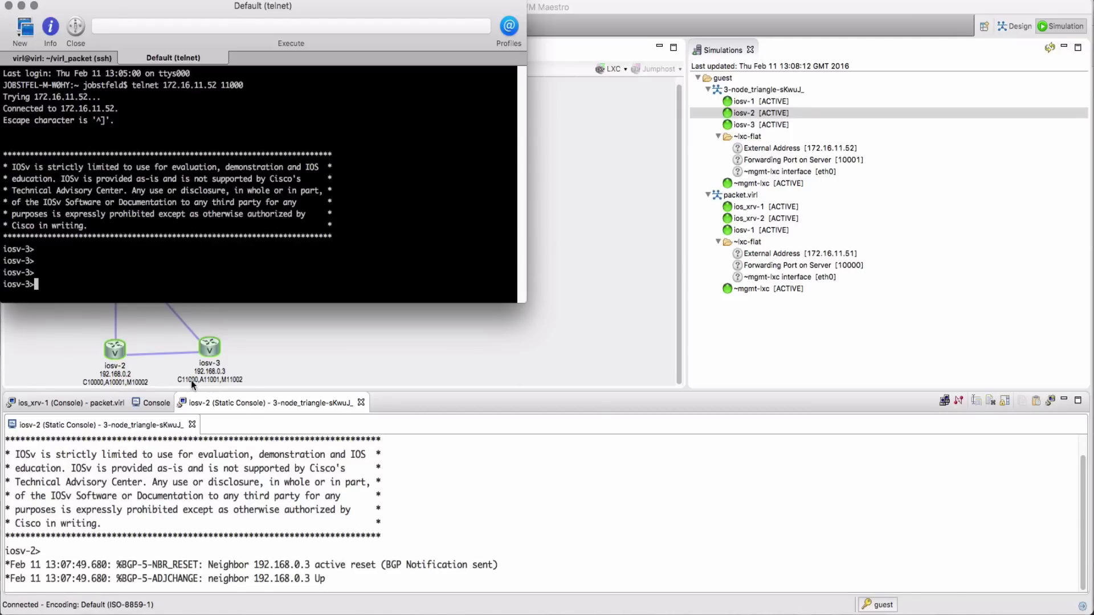
{"action": "left_click", "coordinate": [762, 122]}
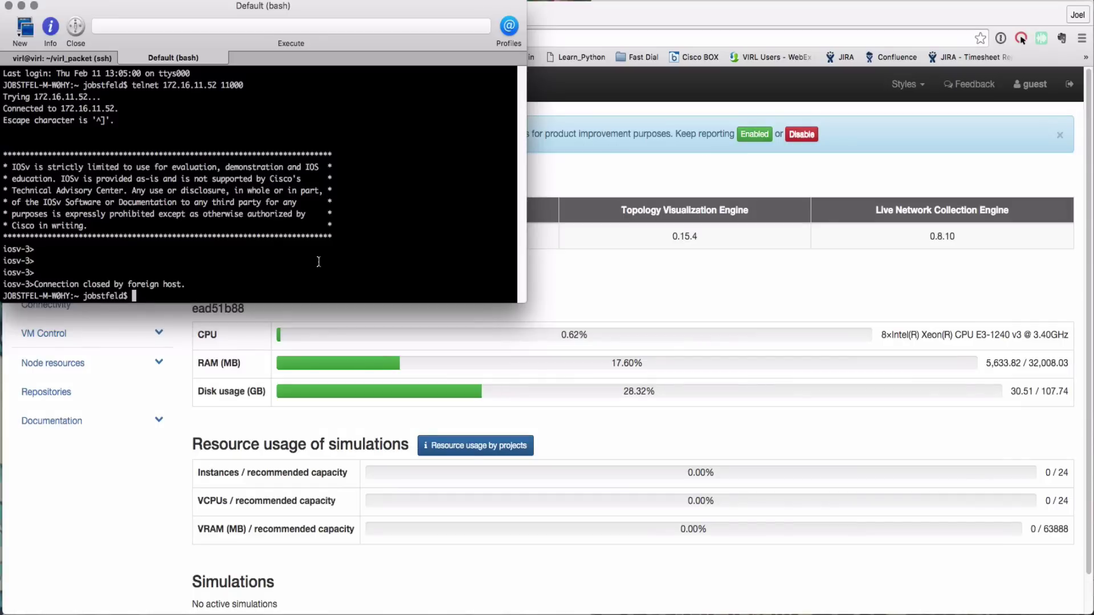
Run terraform destroy . in the virl_packet tab and confirm with yes
{"action": "key", "text": "super+Left"}
{"action": "key", "text": "Return"}
{"action": "key", "text": "Return"}
{"action": "key", "text": "Return"}
{"action": "key", "text": "Return"}
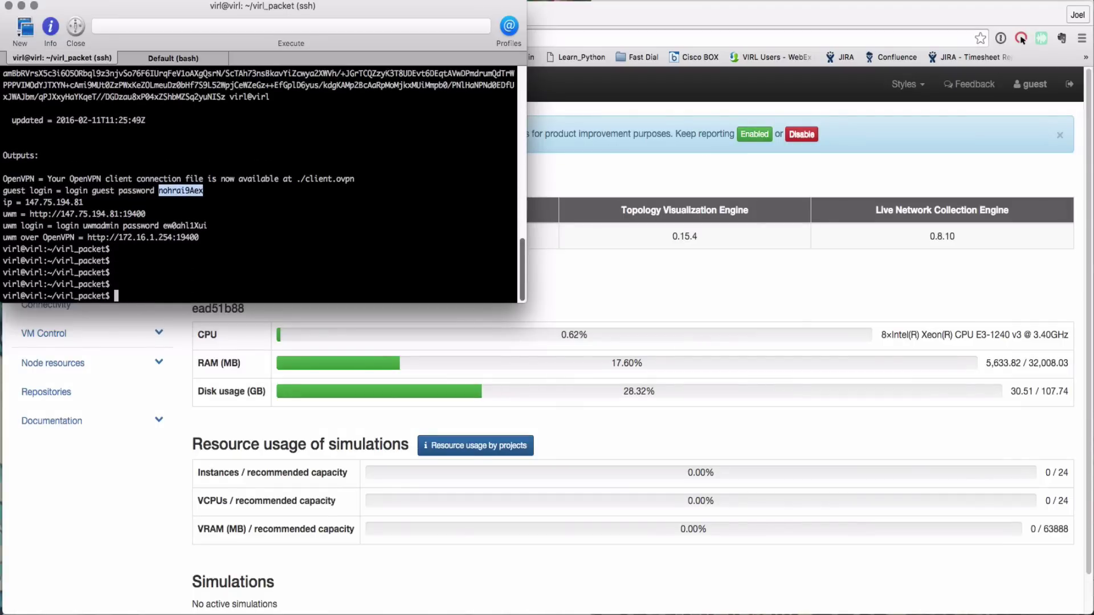
{"action": "type", "text": "terraform destroy ."}
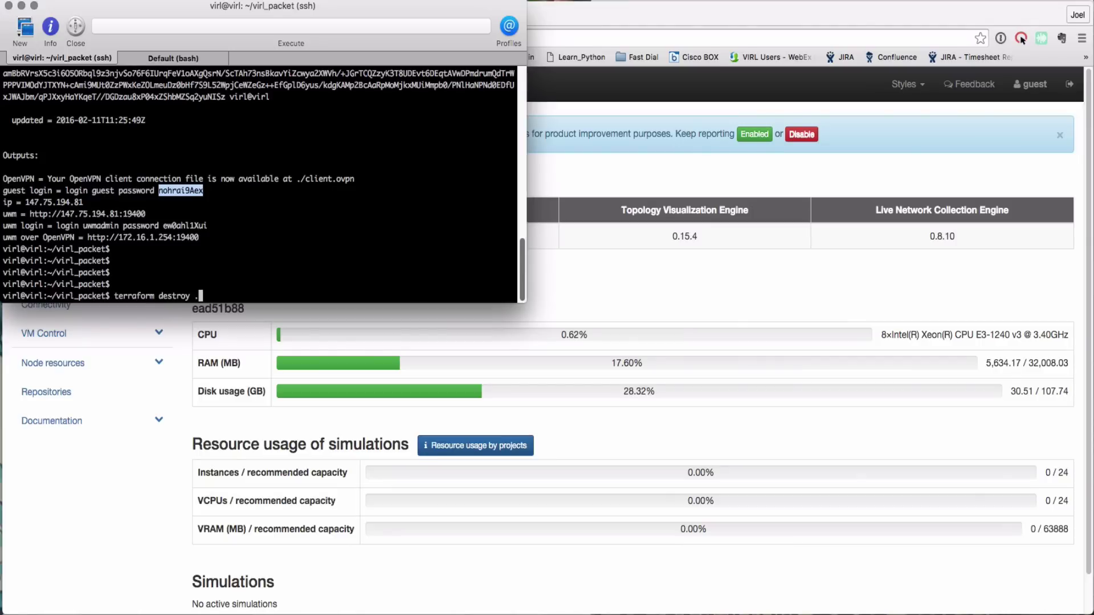
{"action": "key", "text": "Return"}
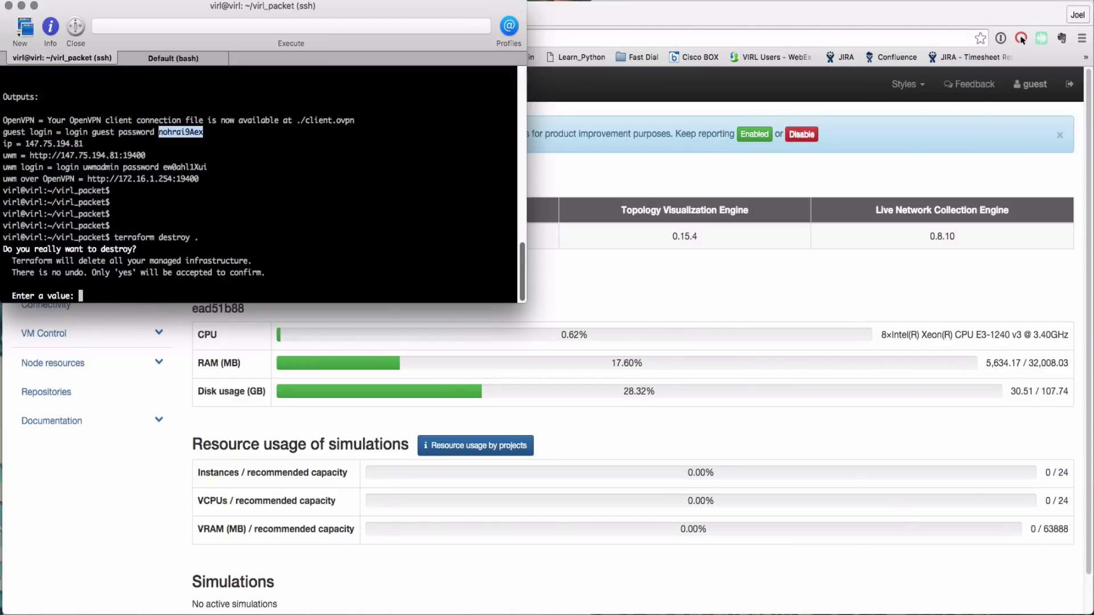
{"action": "type", "text": "yes"}
{"action": "key", "text": "Return"}
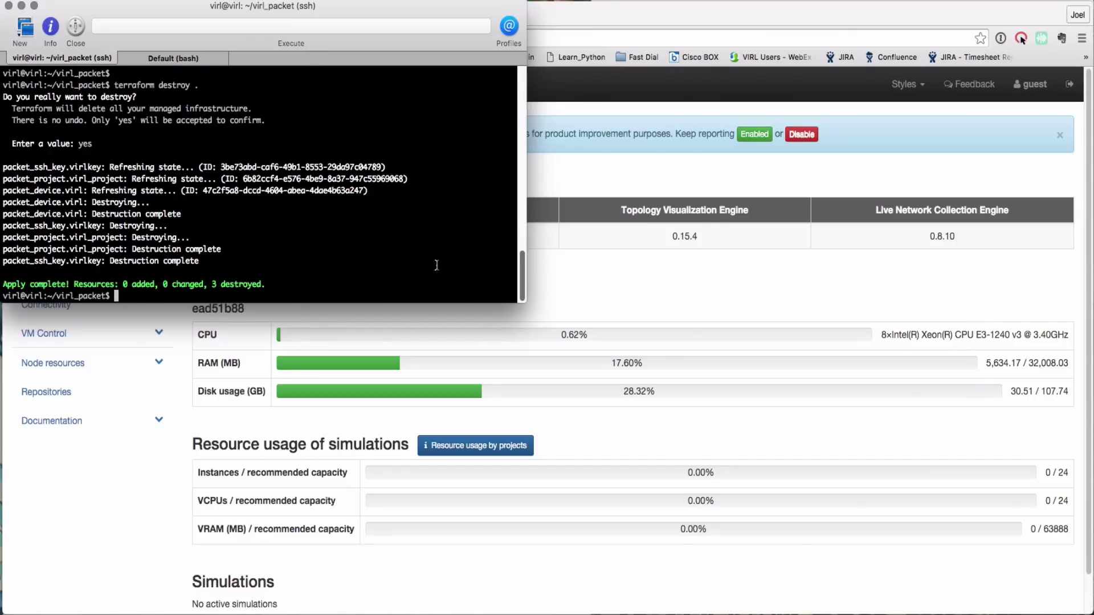
Return to the VIRL UWM Overview page, showing 0.00% resource usage and no active simulations
{"action": "left_click", "coordinate": [600, 15]}
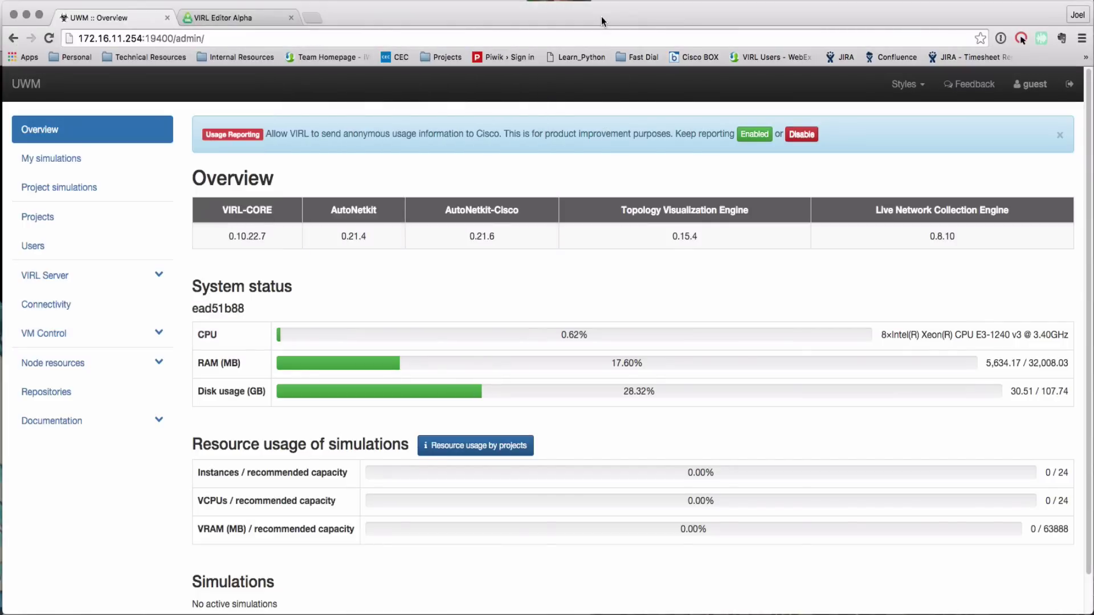